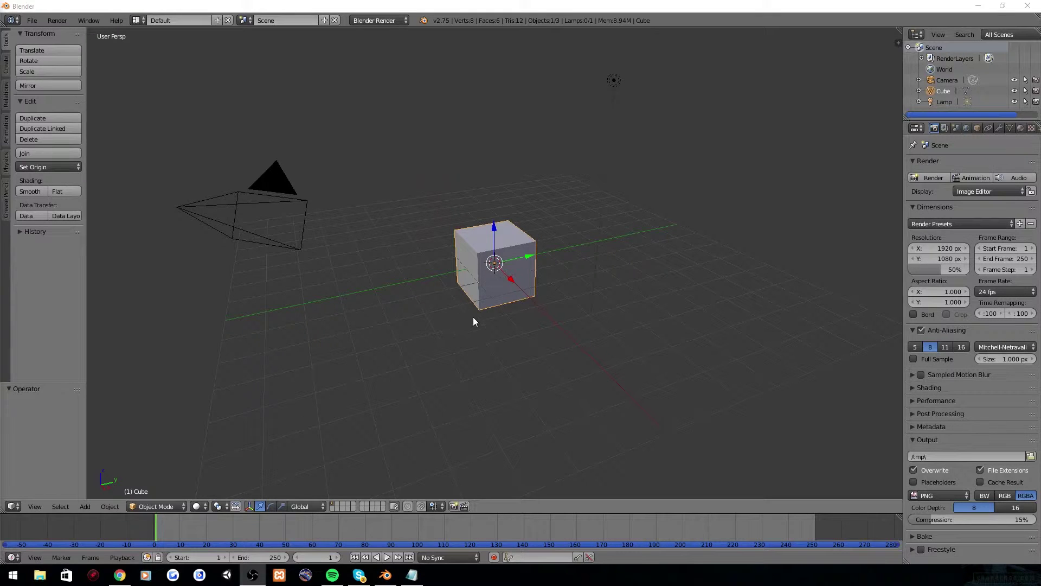
- Select the cube and place the 3D cursor a short distance away from it
scroll(477, 304, down, 2)
scroll(480, 305, up, 1)
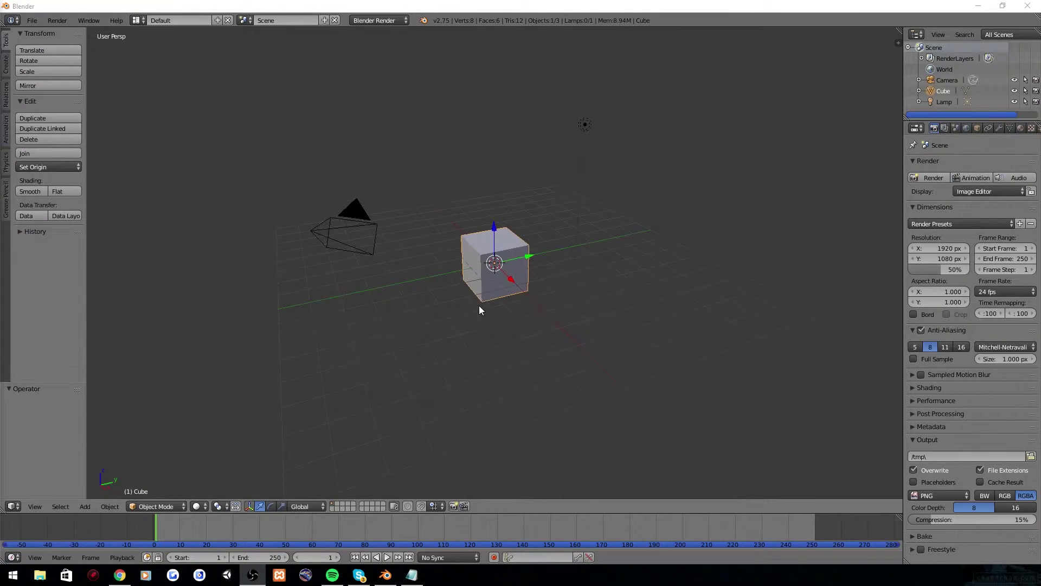
middle_drag(503, 307, 479, 312)
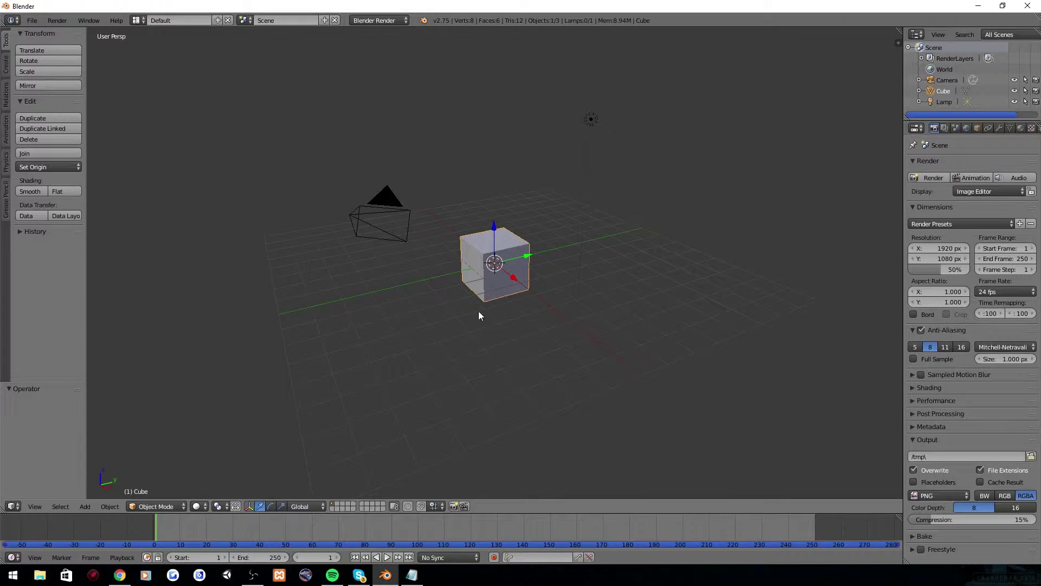
right_click(579, 284)
right_click(418, 191)
right_click(592, 135)
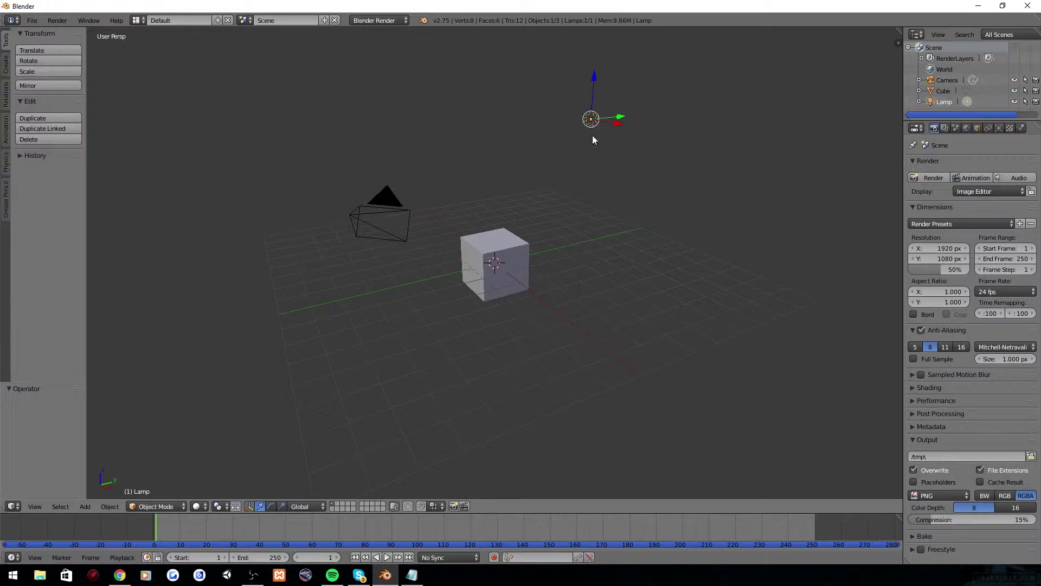
right_click(503, 253)
click(559, 293)
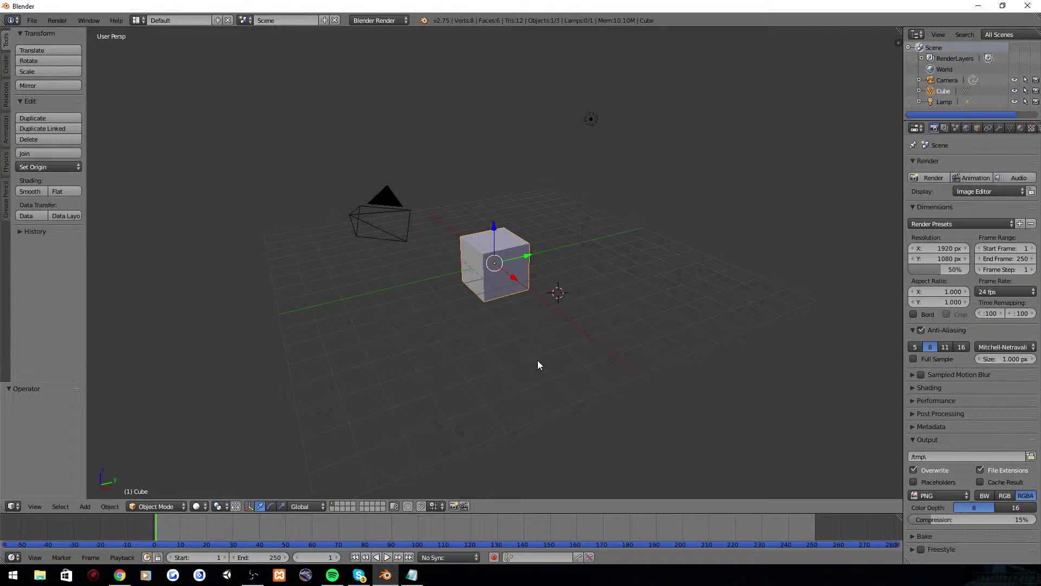
middle_drag(524, 343, 455, 372)
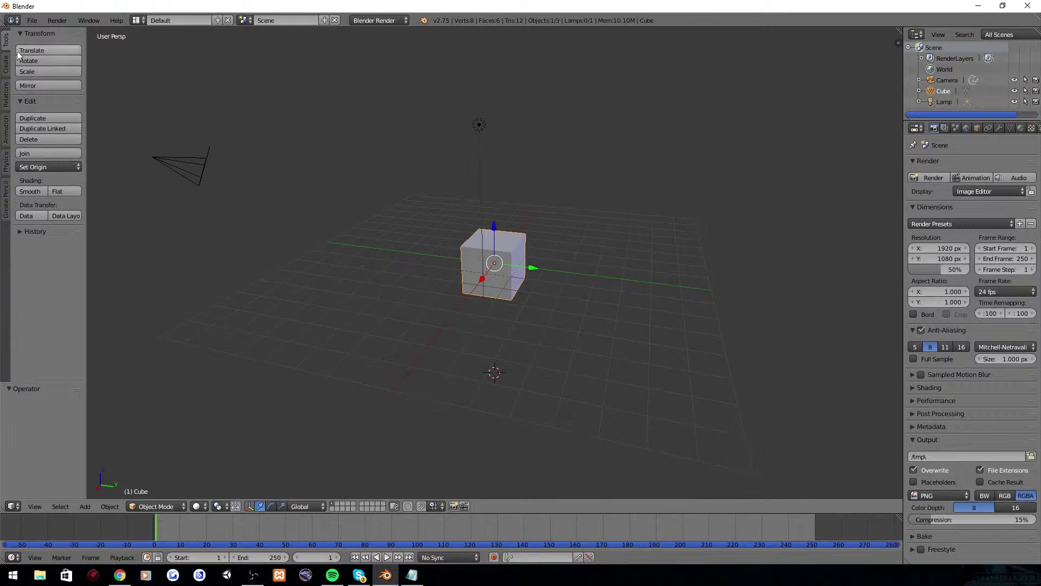
- Add a trial cube at the 3D cursor, raised along Z, and delete it again
click(7, 65)
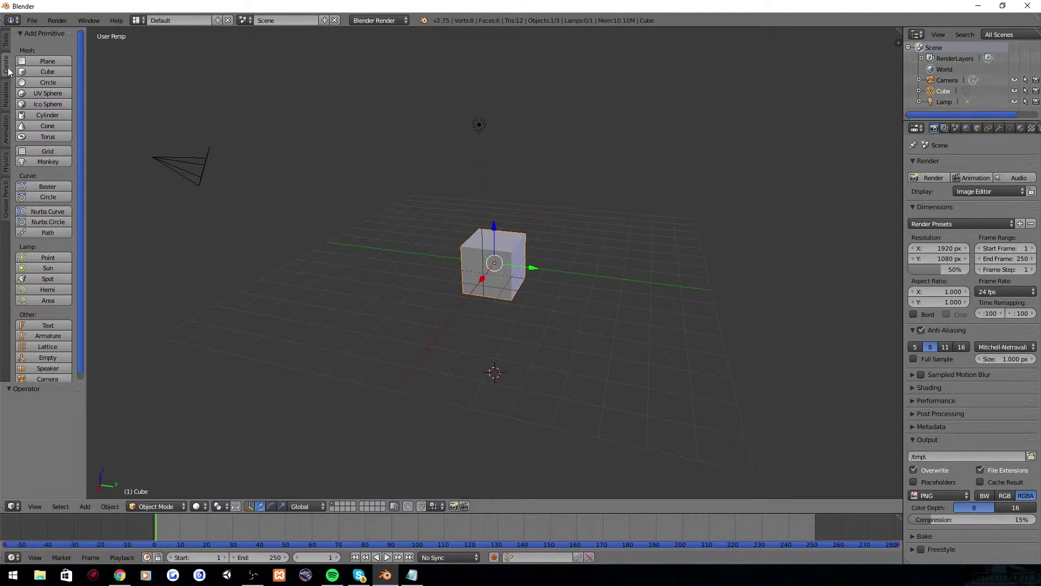
click(44, 71)
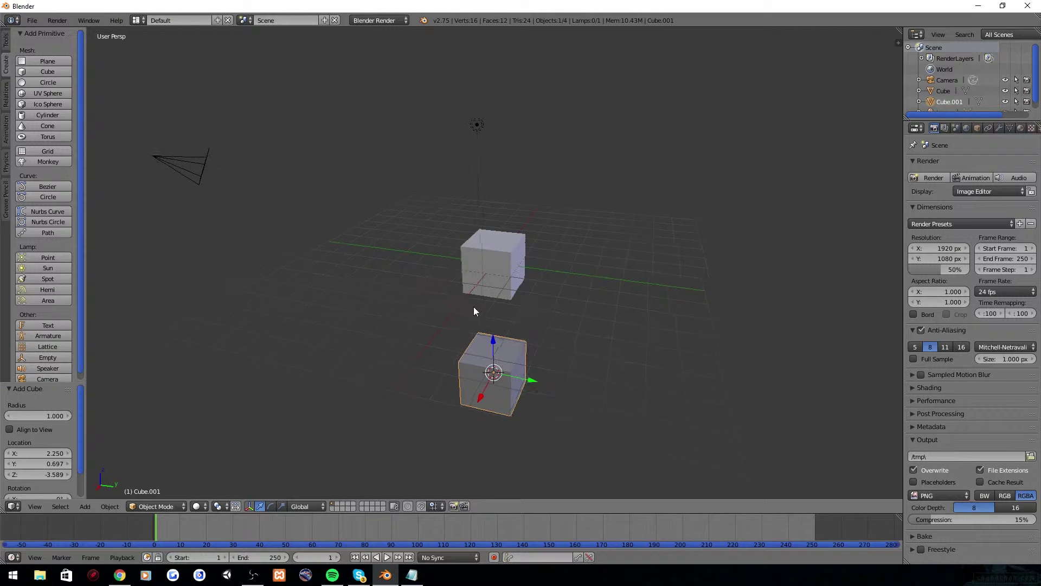
middle_drag(473, 306, 432, 261)
drag(451, 308, 454, 186)
middle_drag(454, 185, 469, 233)
key(x)
click(452, 235)
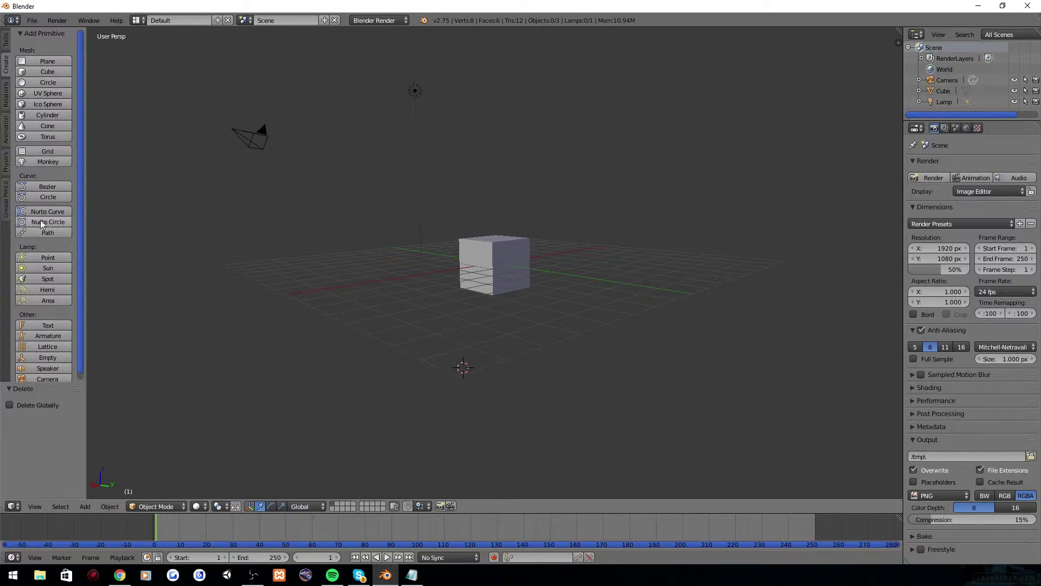
- Select the original cube and shift it slightly along the X axis
scroll(53, 194, down, 1)
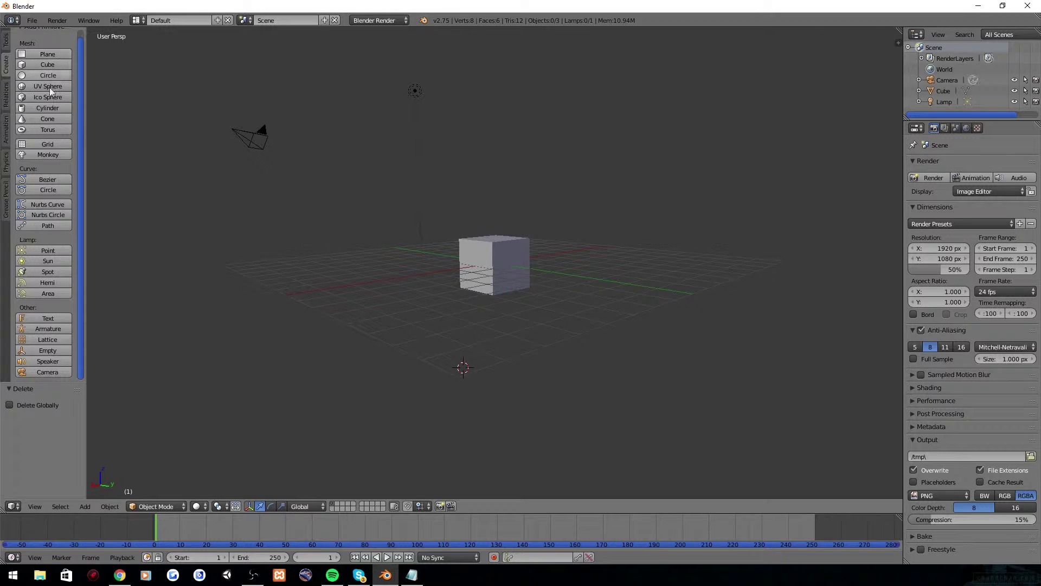
middle_drag(211, 185, 474, 265)
right_click(474, 264)
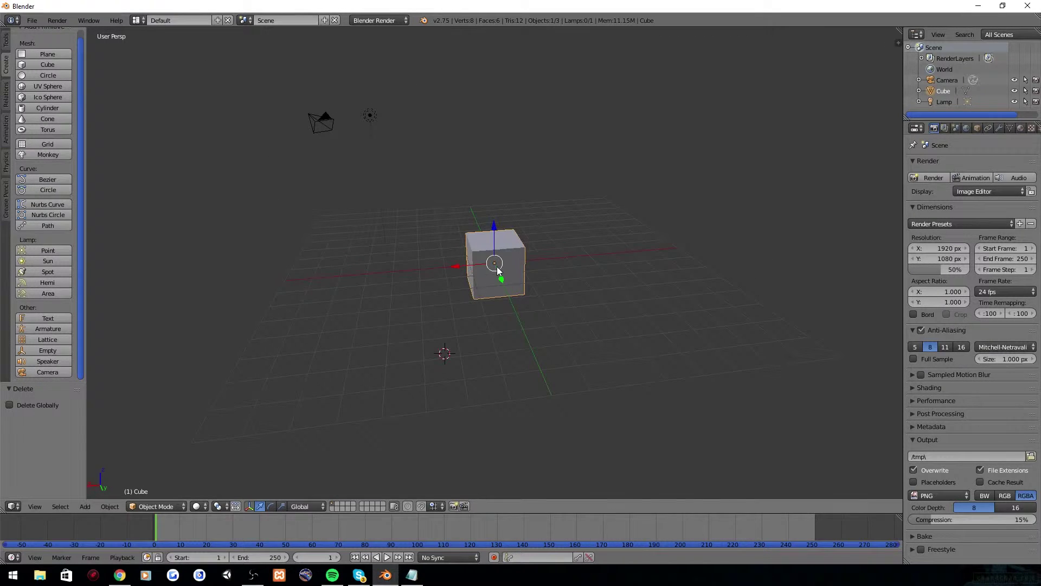
drag(458, 264, 489, 276)
- Add a circle and an icosphere at the 3D cursor one after the other, deleting each again
click(47, 75)
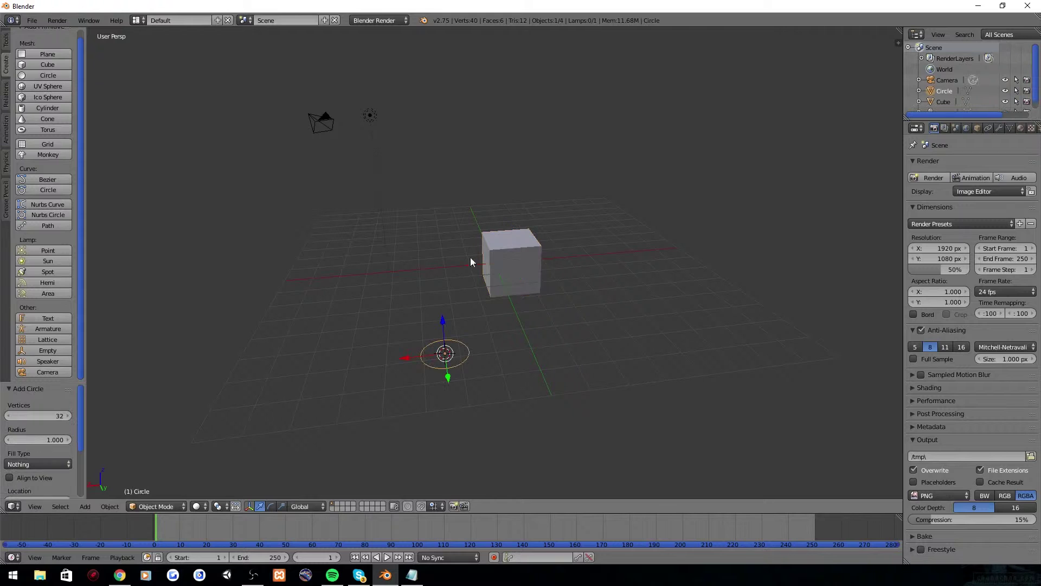
key(Delete)
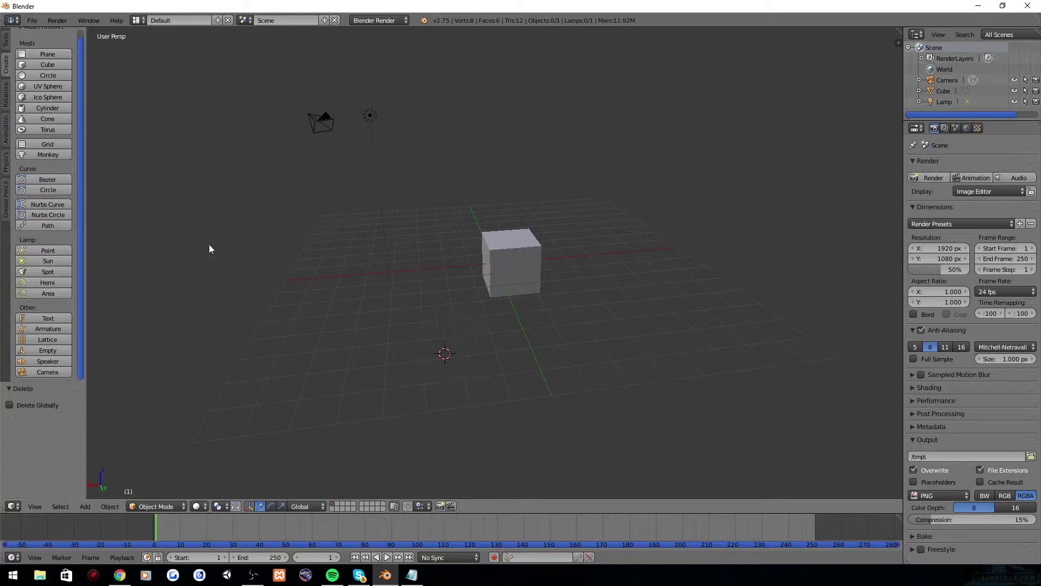
click(52, 97)
drag(447, 334, 444, 233)
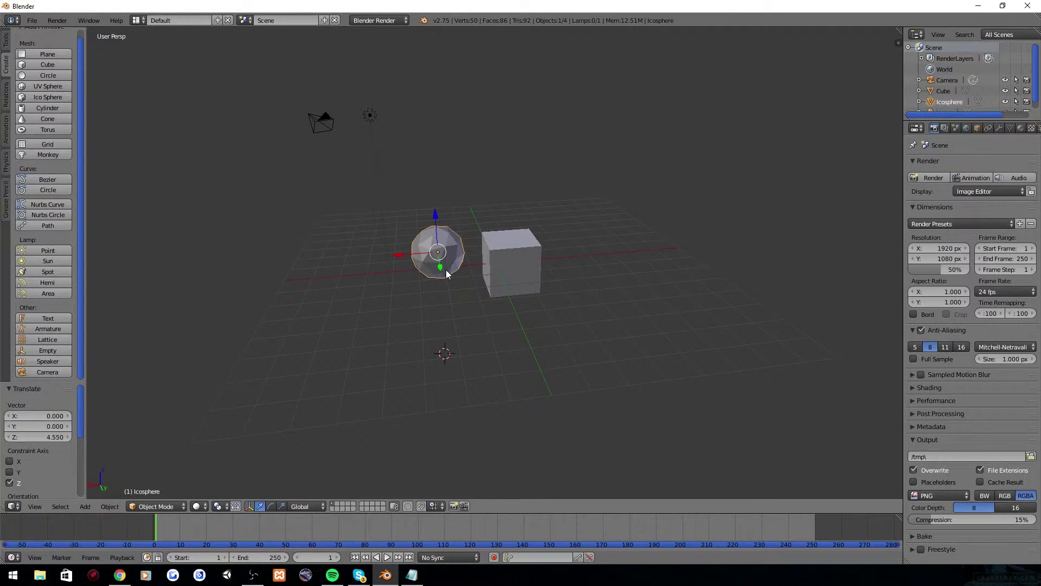
middle_drag(446, 269, 523, 266)
key(Delete)
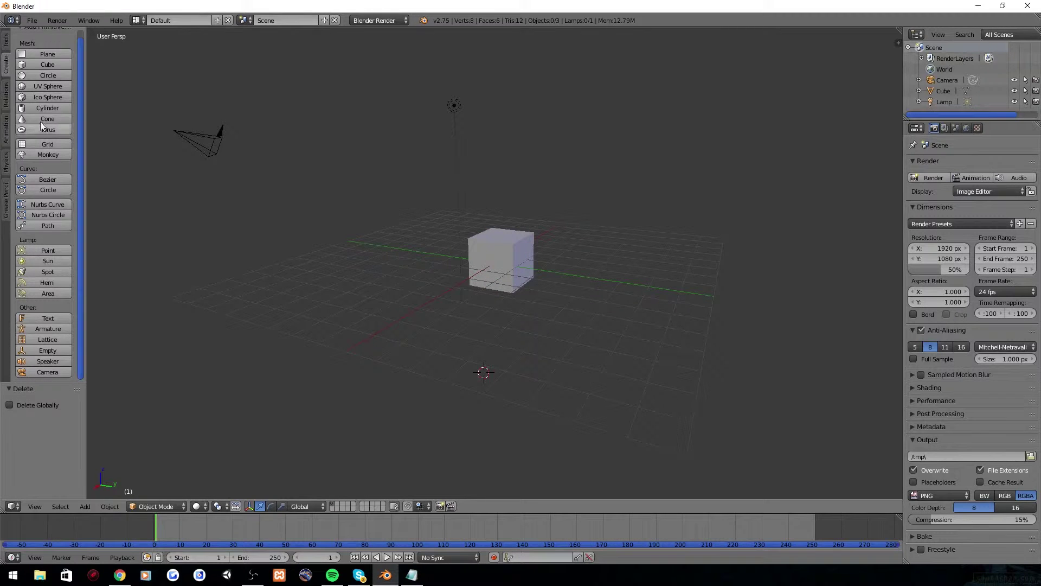
- Copy and paste the cube, and move the copy about 3.78 units along the Y axis
click(6, 95)
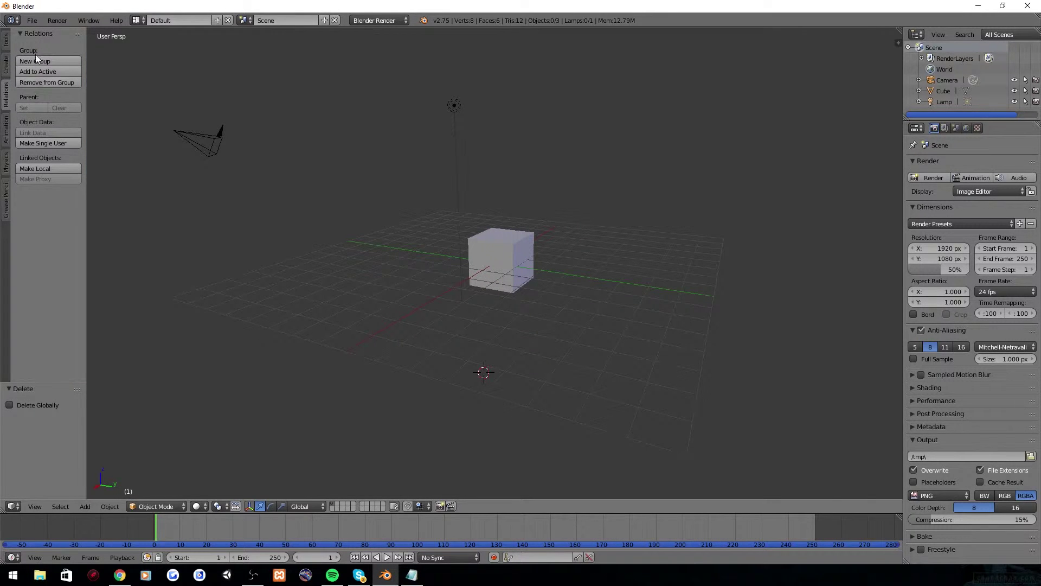
right_click(498, 277)
middle_drag(497, 278, 513, 268)
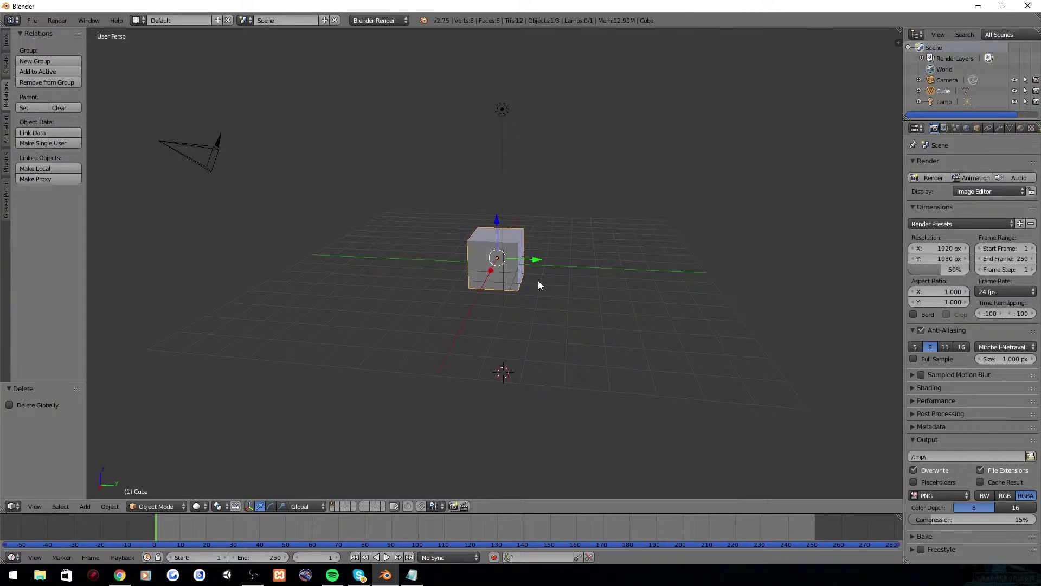
key(ctrl+c)
key(ctrl+v)
drag(536, 260, 641, 264)
- Select both cubes, with the original cube as the active object
right_click(515, 265)
right_click(586, 267)
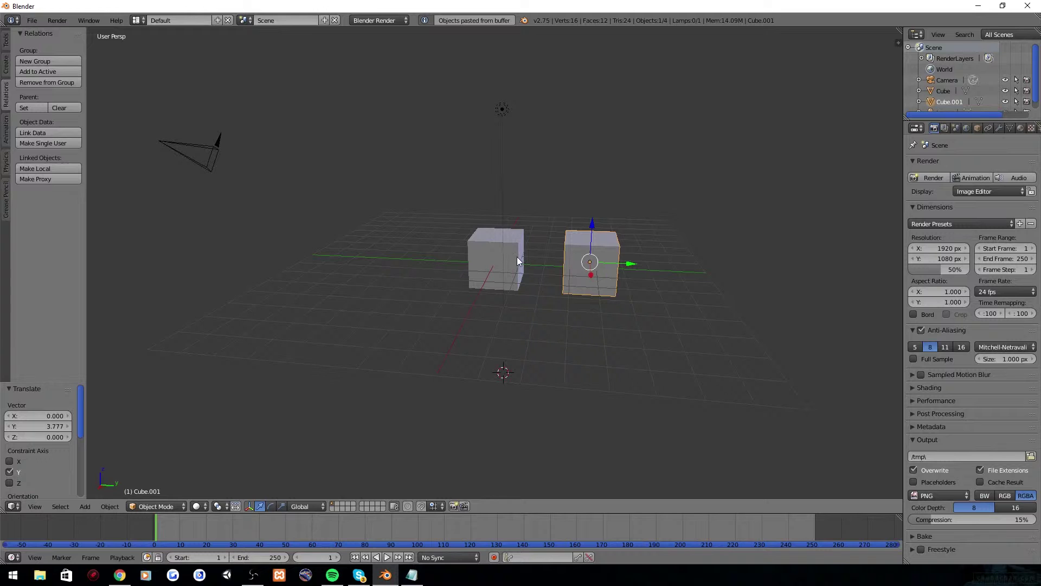
shift+right_click(499, 250)
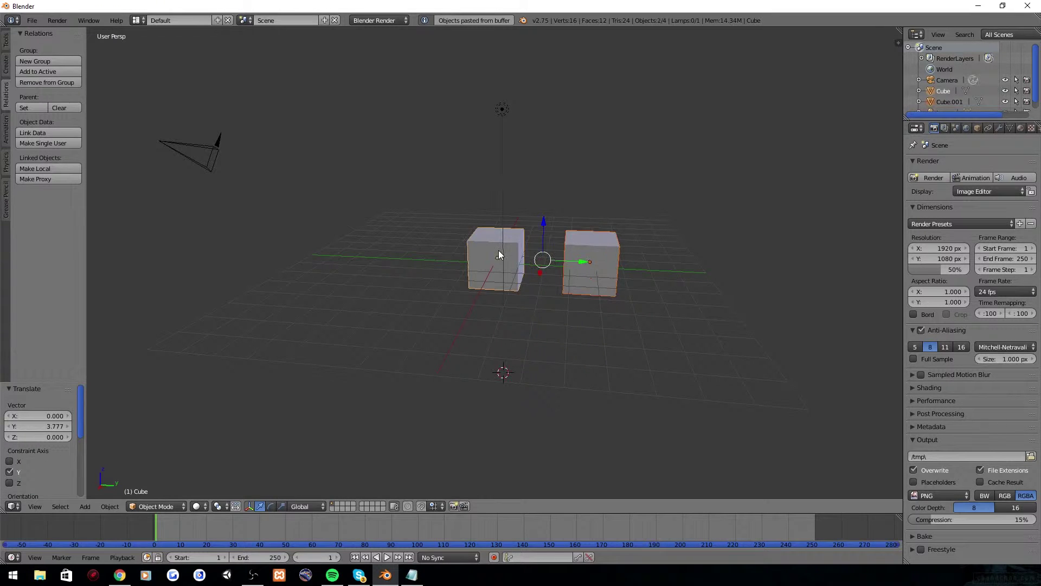
key(space)
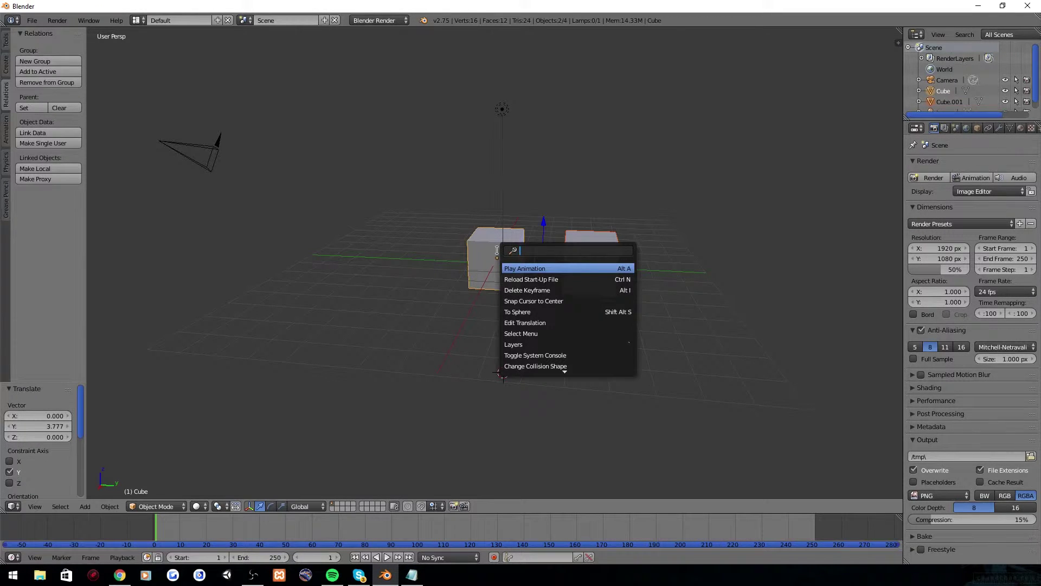
text(set)
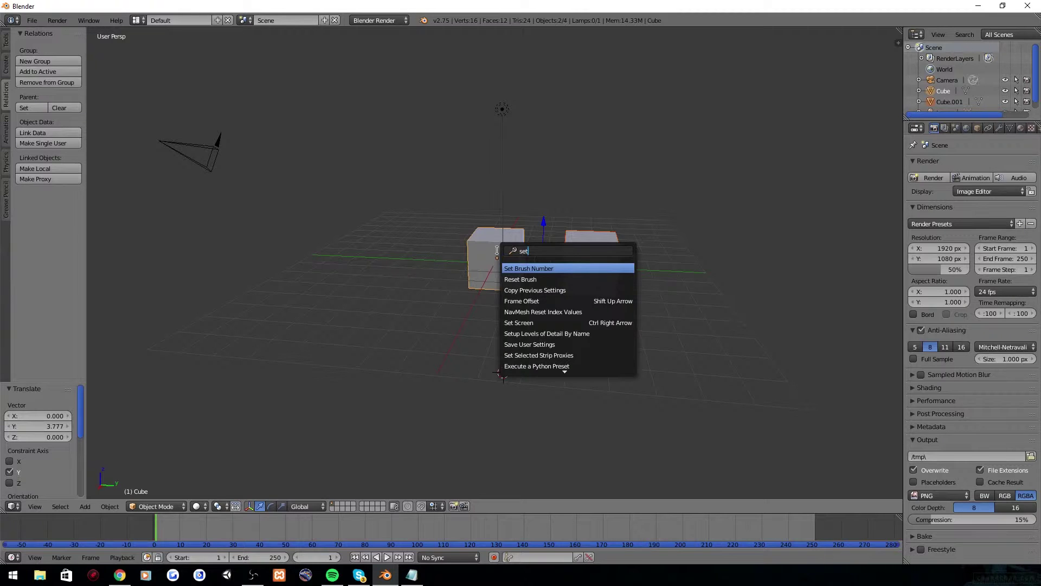
key(Escape)
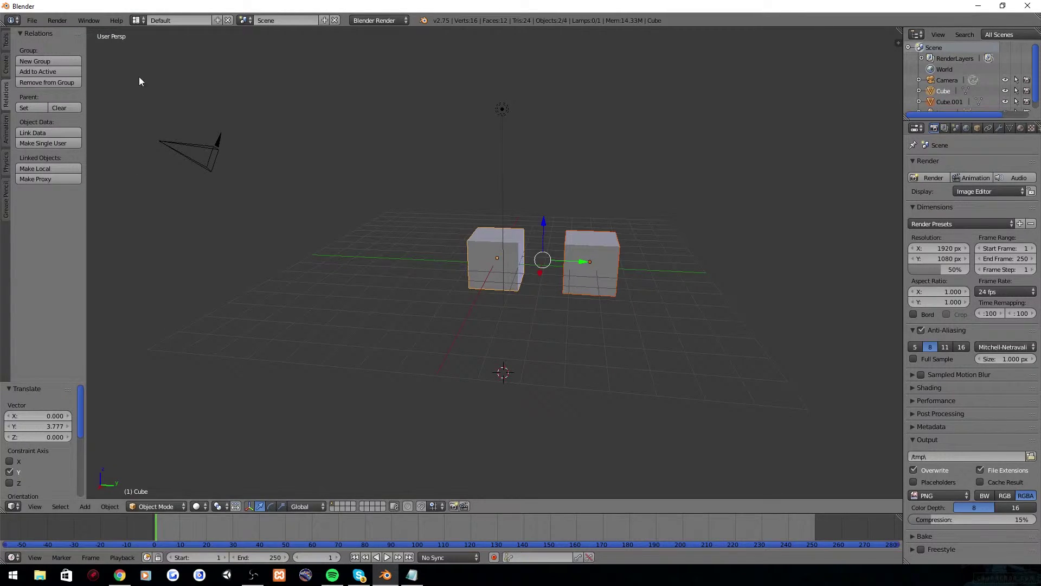
- Parent the copied cube to the original cube with the Object option
click(37, 107)
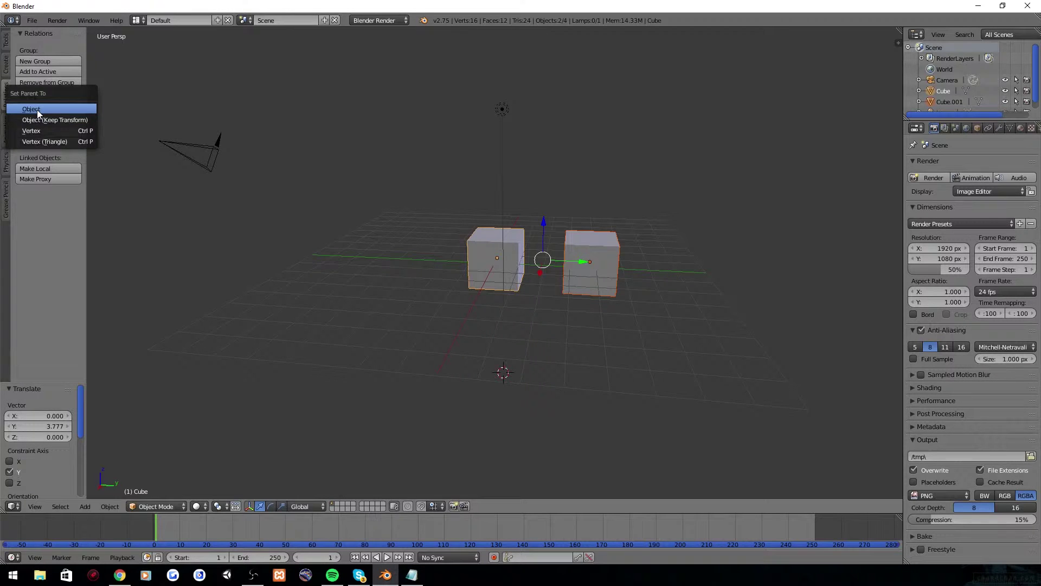
click(37, 109)
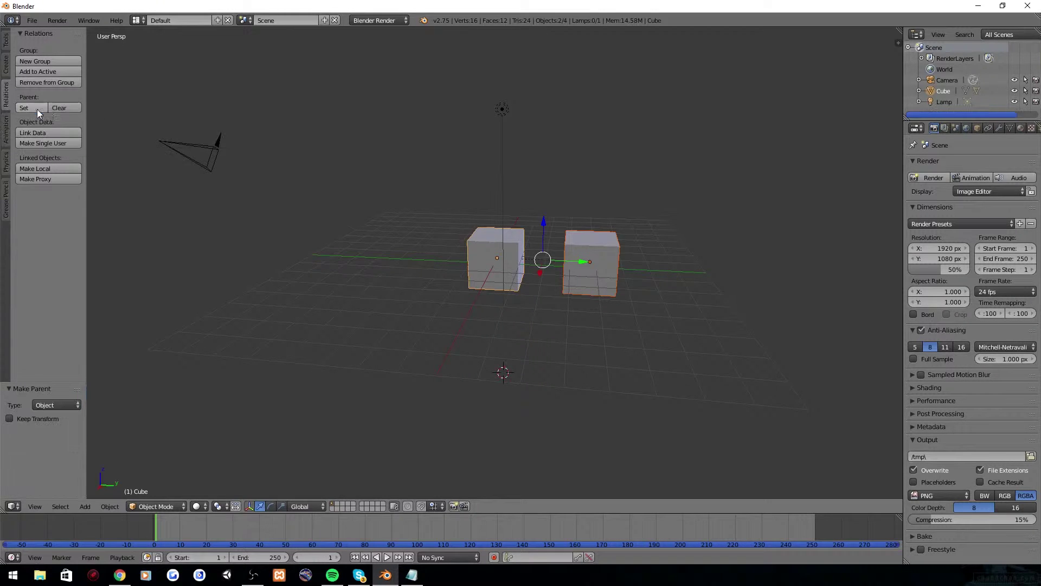
- Raise the parent cube about 2.51 units along the Z axis
right_click(497, 261)
key(g)
key(z)
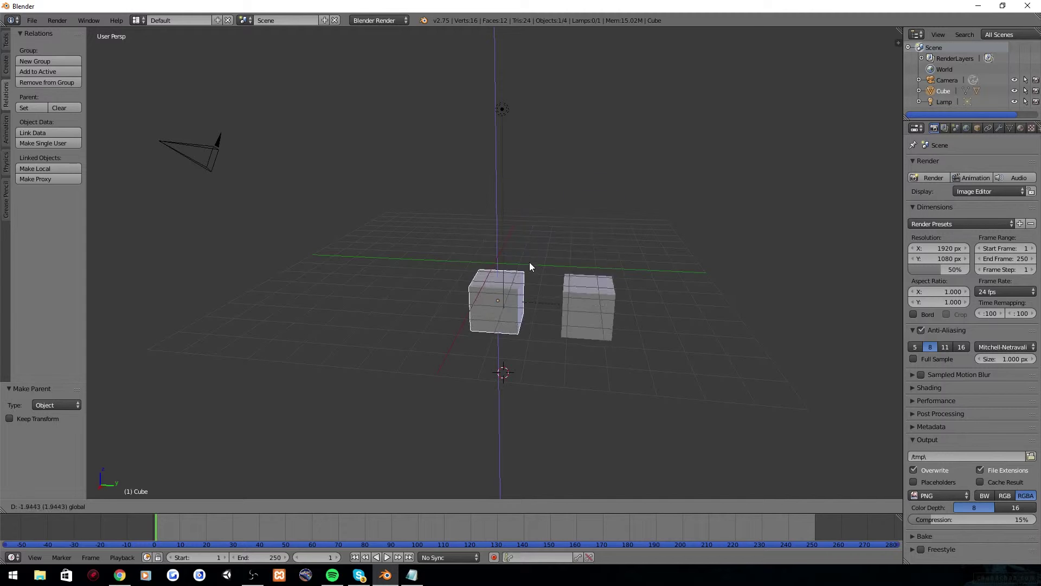
click(534, 163)
- Lower the child cube alone by about 1.12 units along the Z axis
right_click(588, 196)
key(g)
key(z)
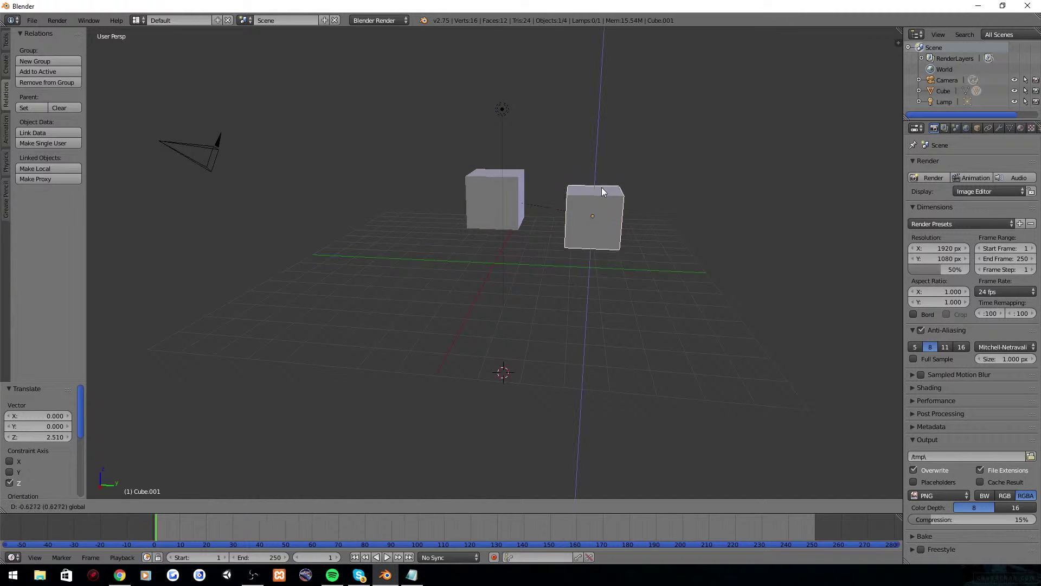
click(606, 183)
- Raise the parent cube by about 0.71 units along the Z axis
right_click(489, 205)
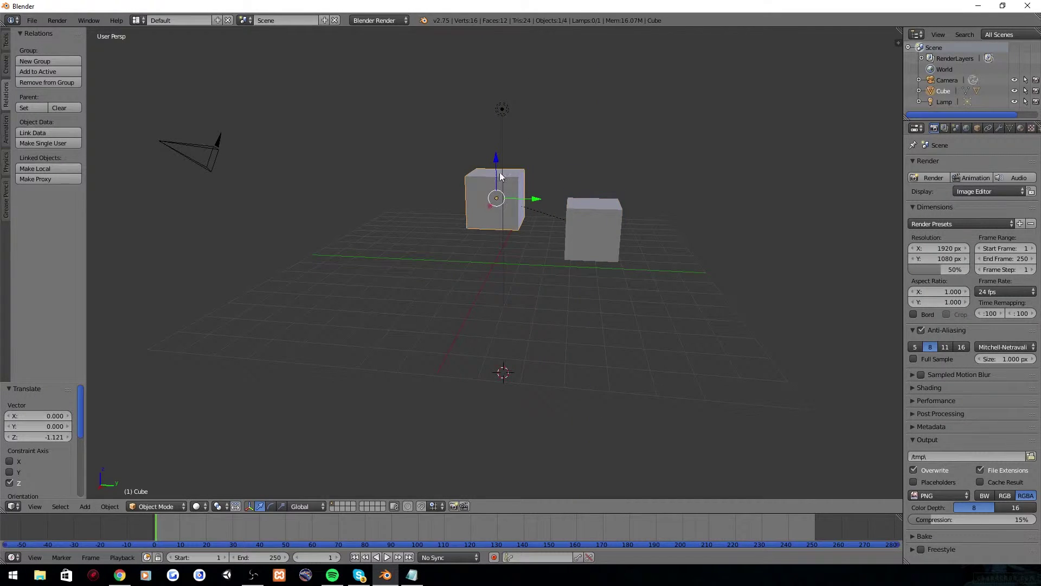
key(g)
key(z)
click(527, 210)
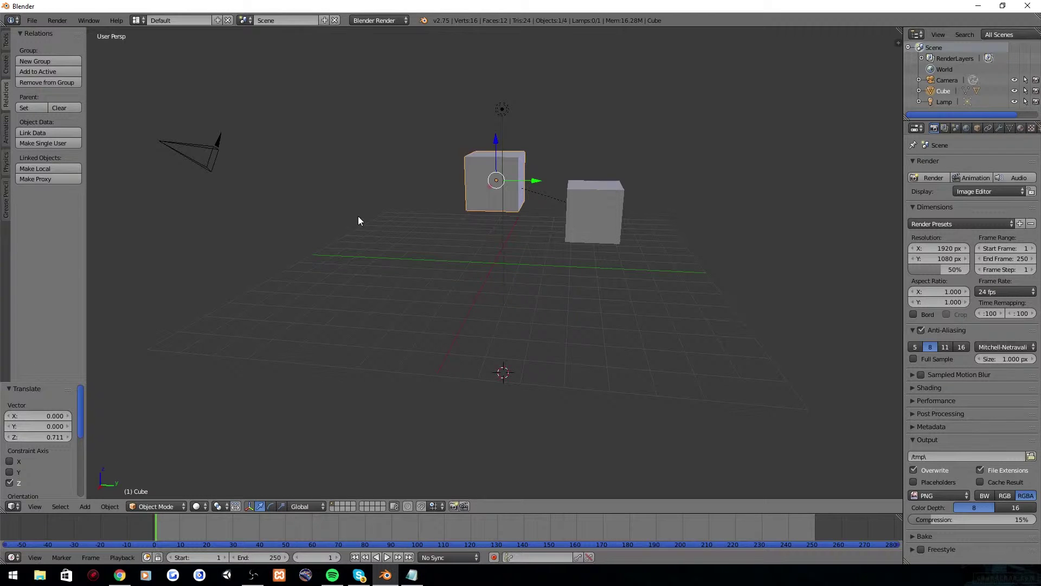
- Expand the parent cube in the scene hierarchy to examine its child, and select the child cube
click(919, 91)
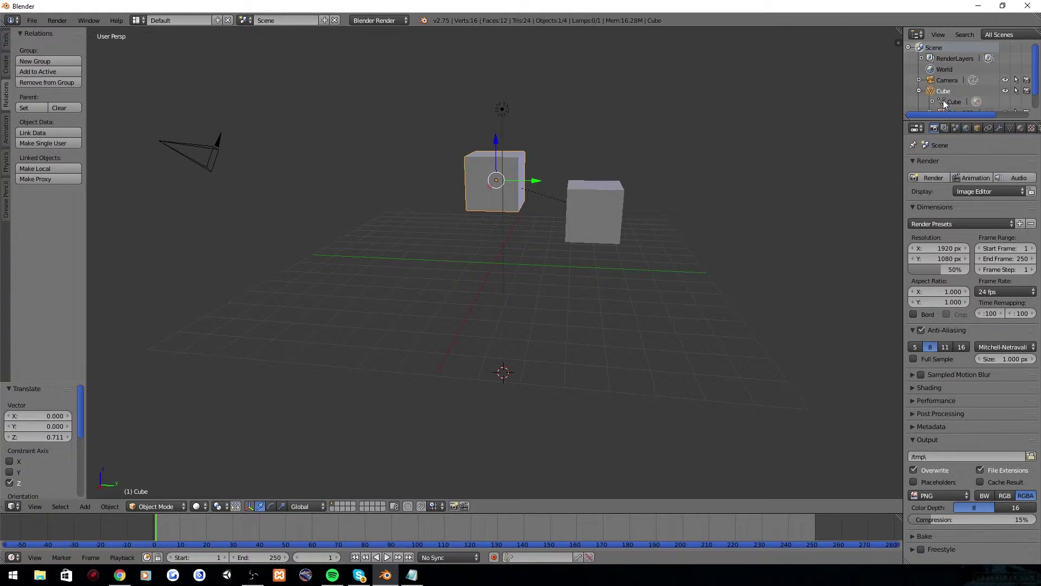
scroll(942, 81, down, 1)
right_click(595, 195)
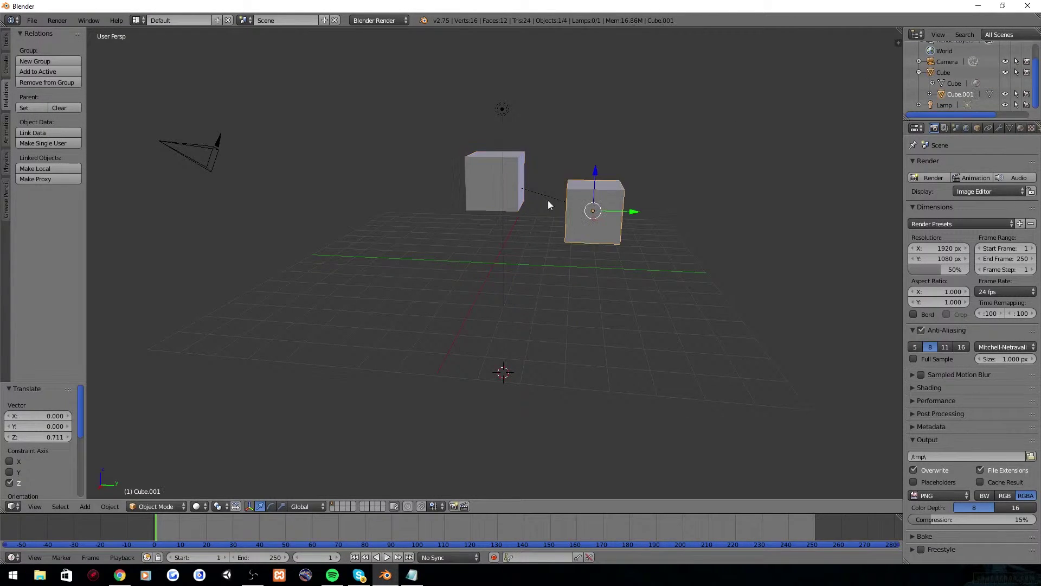
- Undo the cube moves and the parenting, and delete the copied cube
key(ctrl+z)
key(ctrl+z)
key(ctrl+z)
key(ctrl+z)
key(ctrl+z)
key(ctrl+z)
key(ctrl+z)
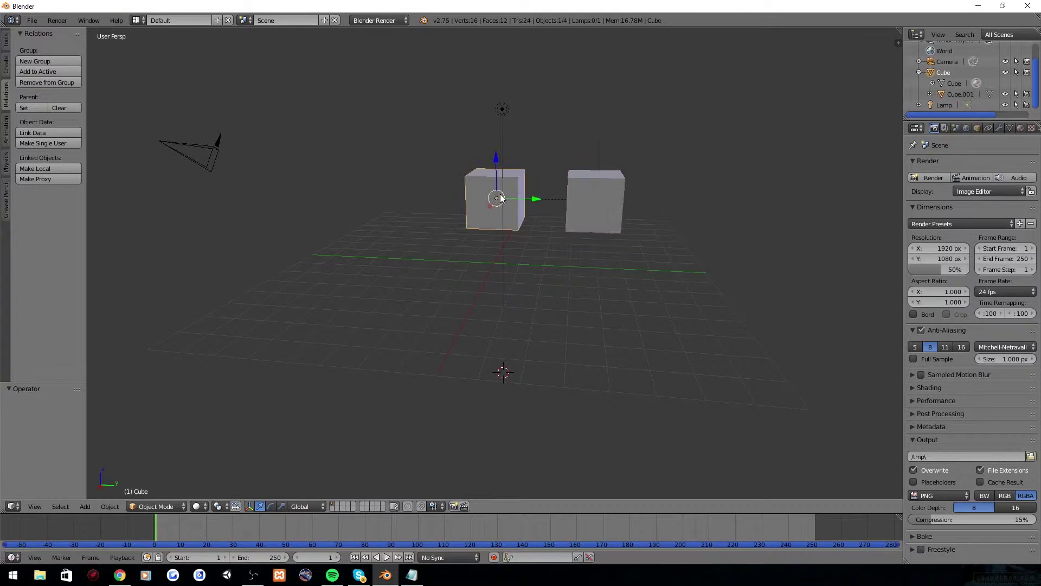
key(ctrl+z)
key(ctrl+z)
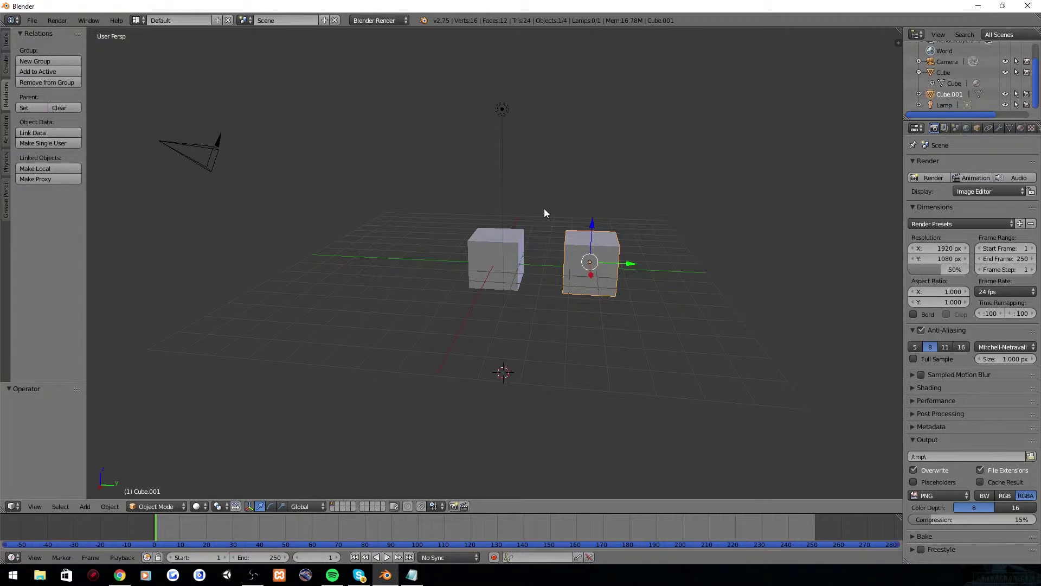
key(x)
click(544, 213)
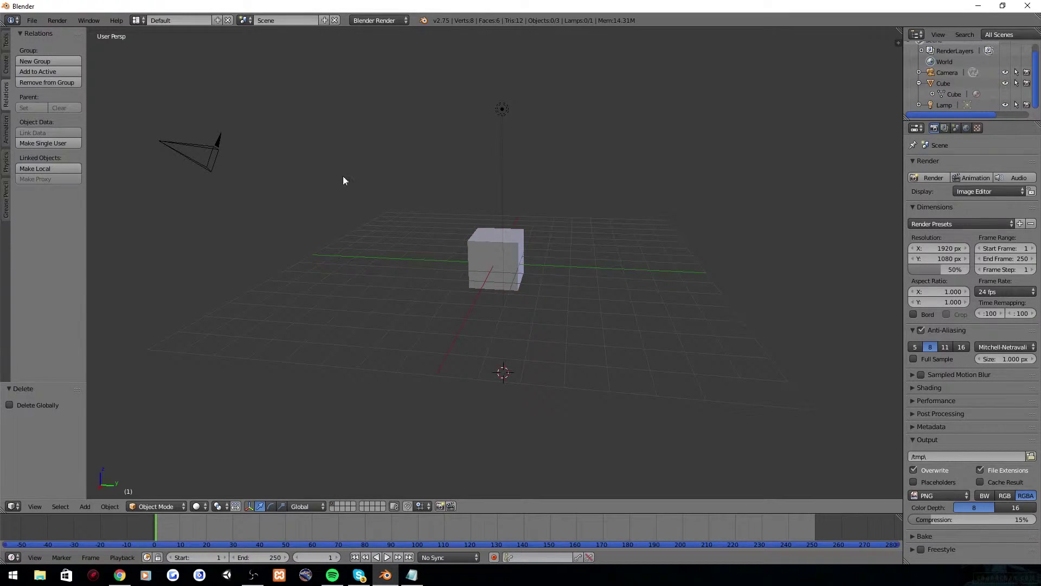
- Display the animation tools and select the remaining cube
click(6, 140)
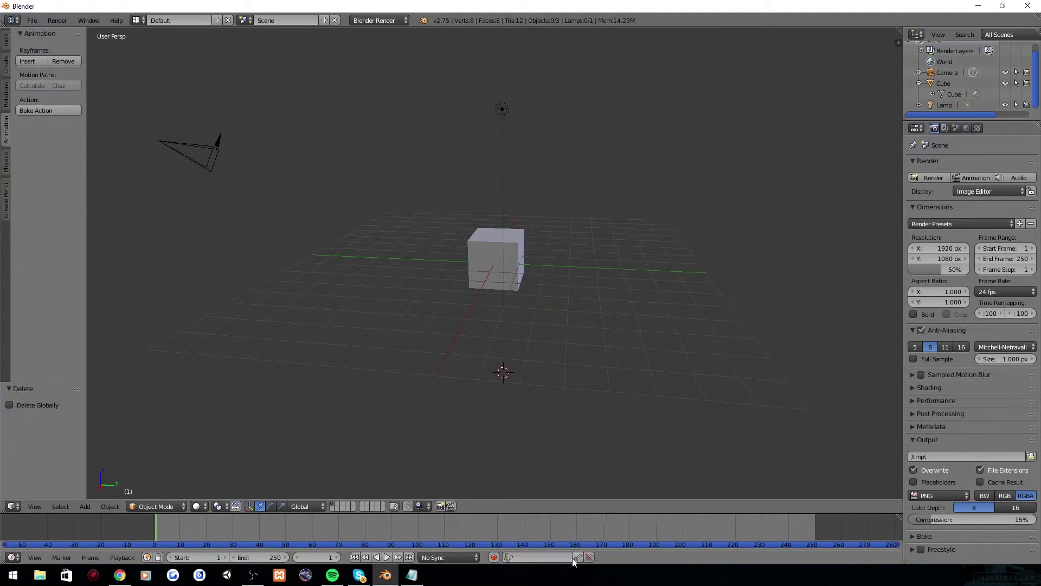
mouse_move(158, 530)
mouse_down()
mouse_move(483, 527)
mouse_move(159, 535)
mouse_up()
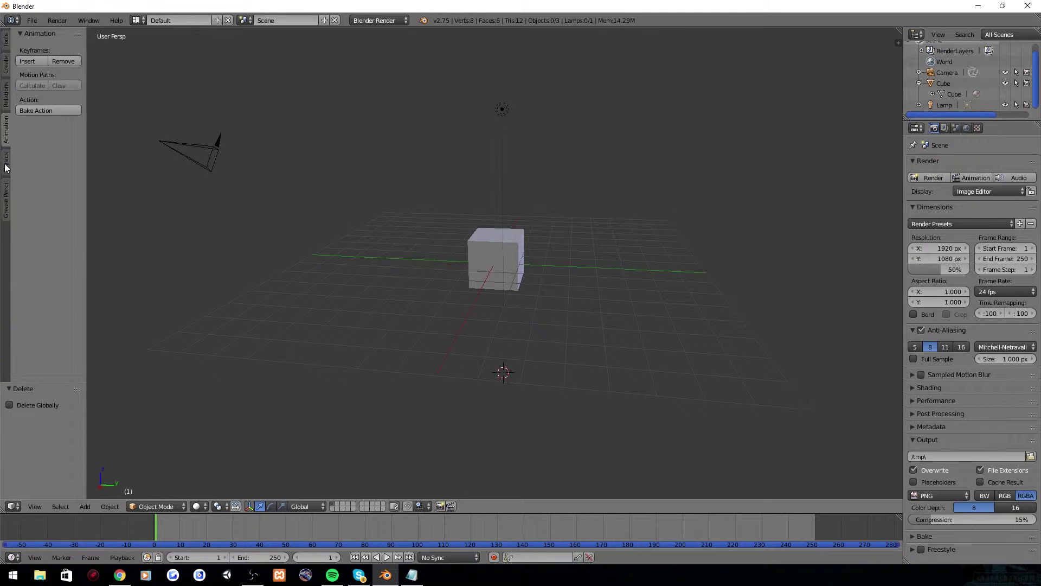
right_click(493, 266)
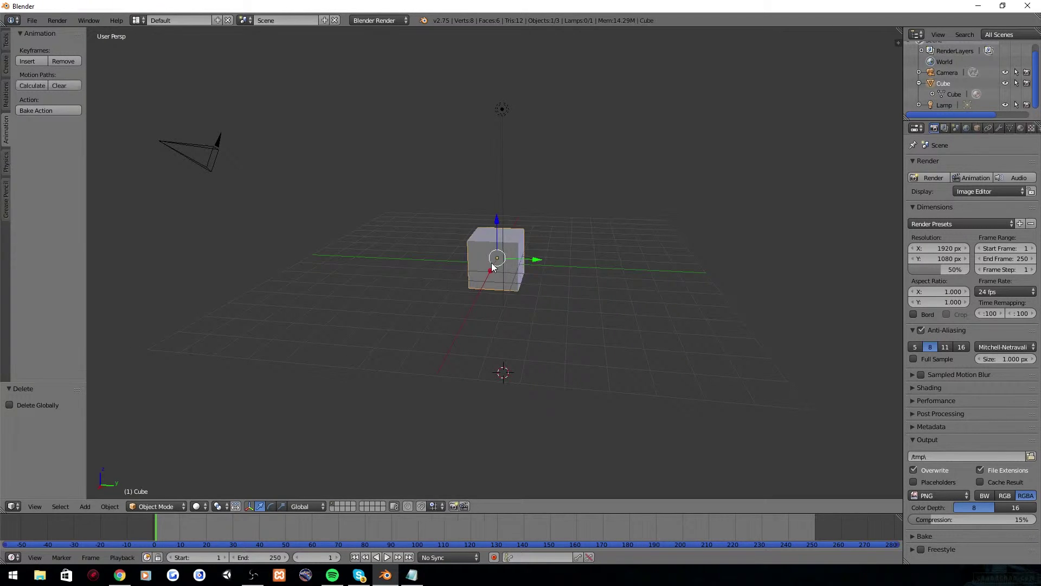
- Switch the cube to Edit Mode and toggle repeatedly between Object Mode and Edit Mode
click(146, 504)
click(147, 479)
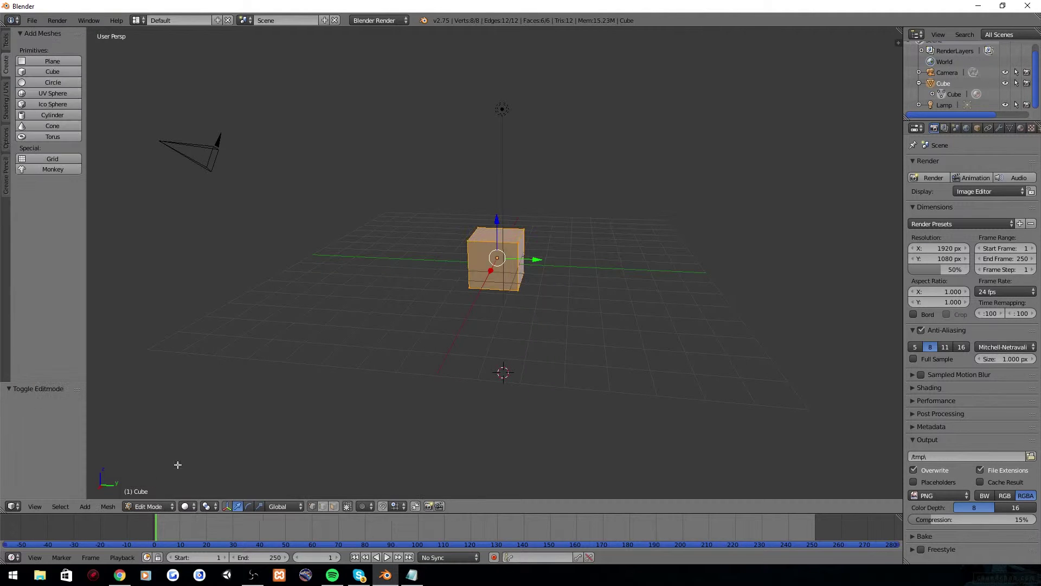
middle_drag(400, 310, 516, 248)
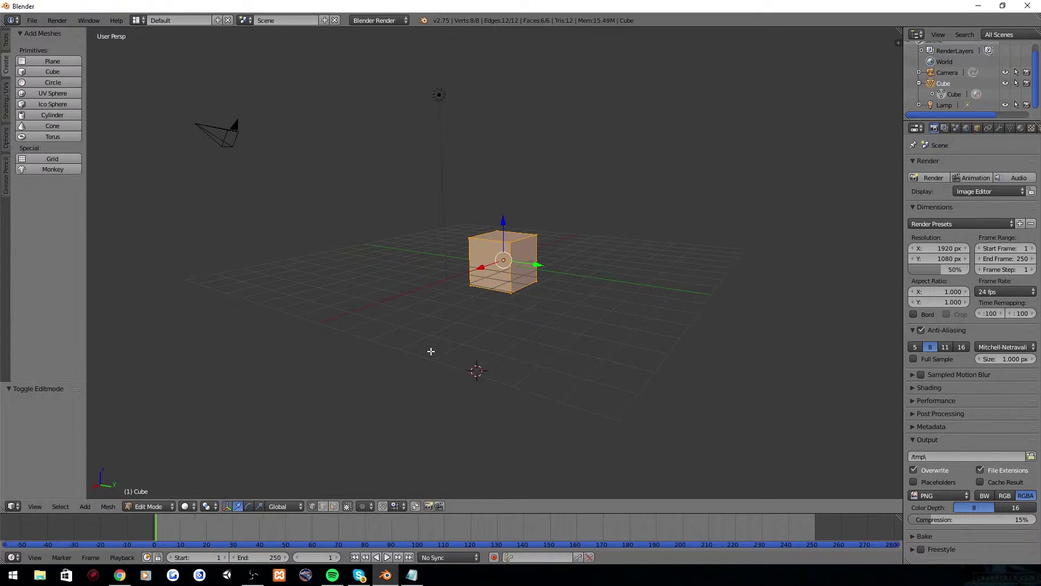
key(Tab)
key(Tab)
key(Tab)
key(Tab)
scroll(444, 364, up, 3)
middle_drag(457, 369, 425, 374)
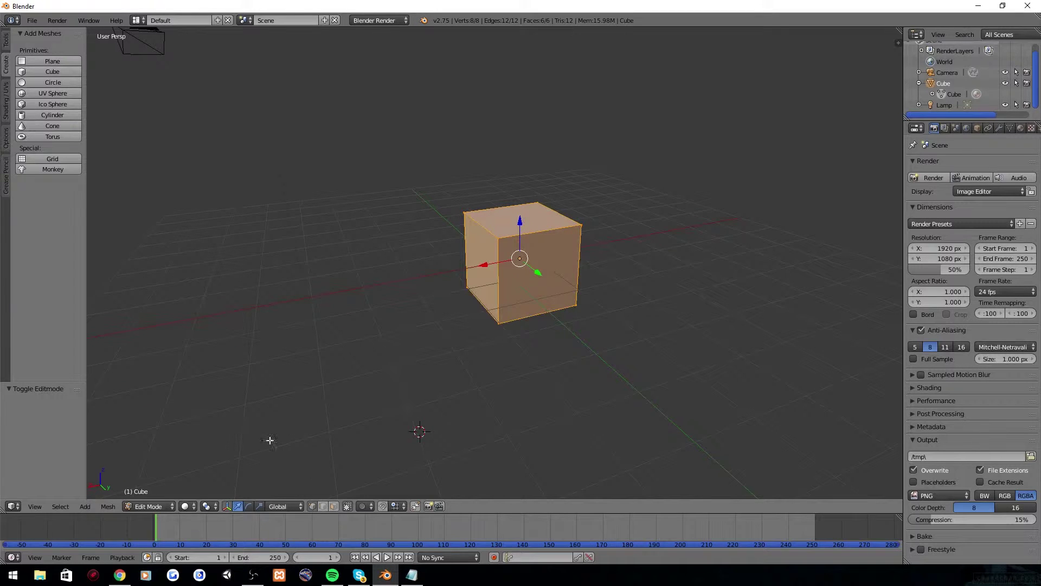
- Return the cube to Object Mode and briefly toggle Edit Mode on and off again
click(157, 506)
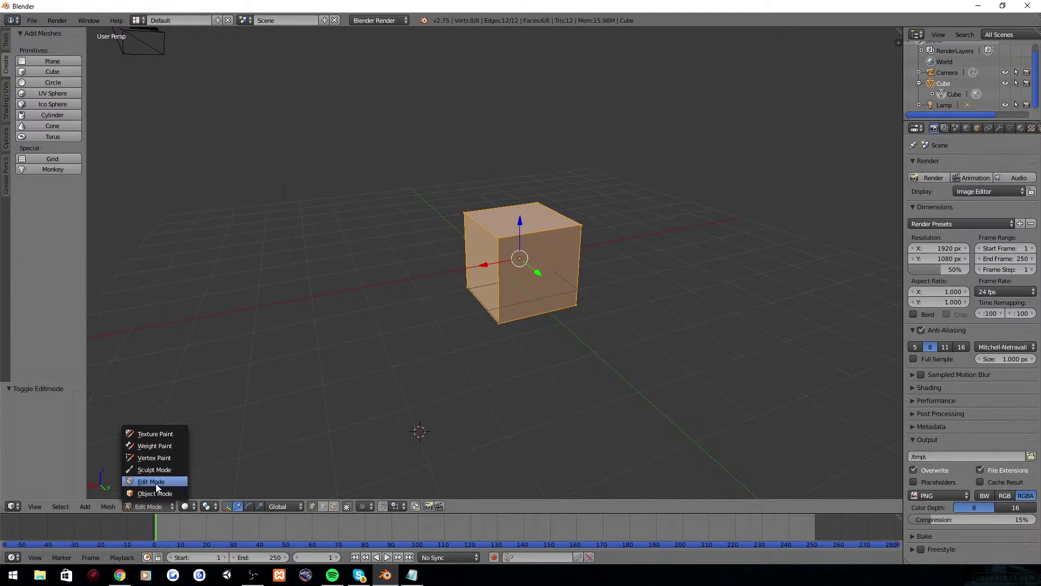
click(152, 493)
key(Tab)
key(Tab)
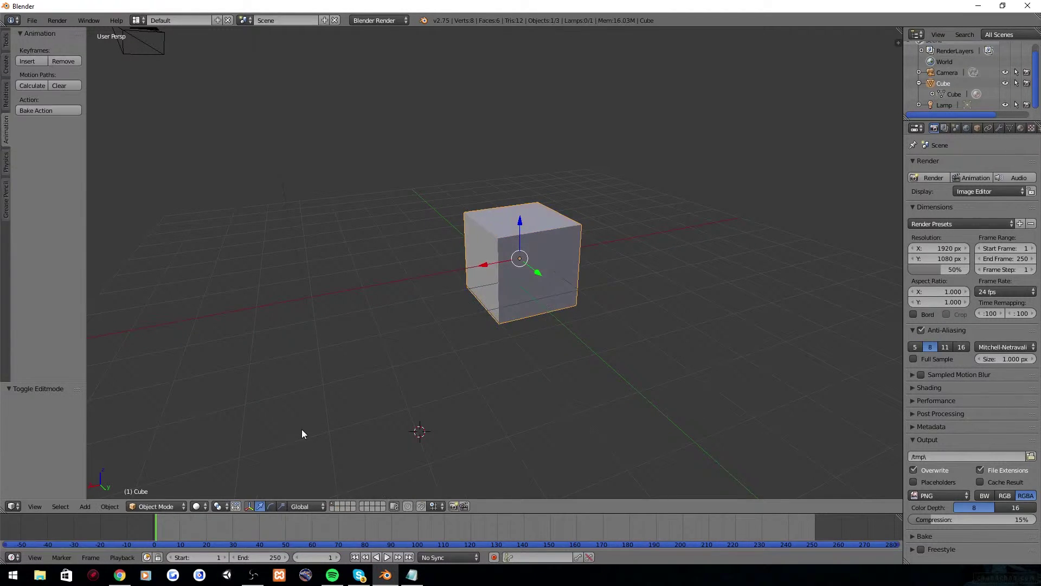
mouse_move(529, 360)
middle_down()
mouse_move(466, 365)
mouse_move(532, 358)
middle_up()
middle_drag(571, 328, 475, 324)
key(Tab)
key(Tab)
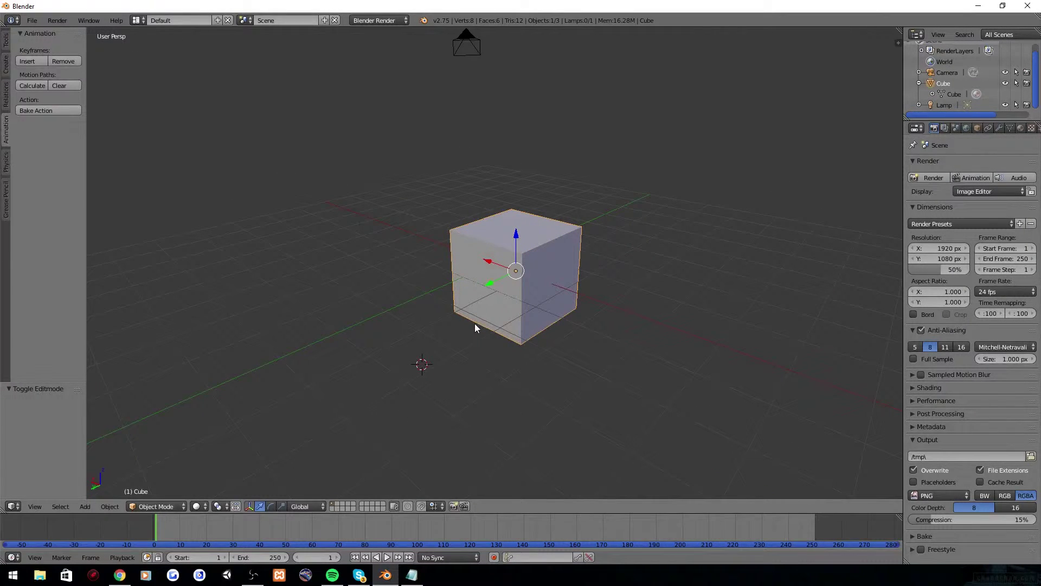
- Enter Edit Mode with vertex selection and select the four top corner vertices of the cube one after another
key(Tab)
click(334, 507)
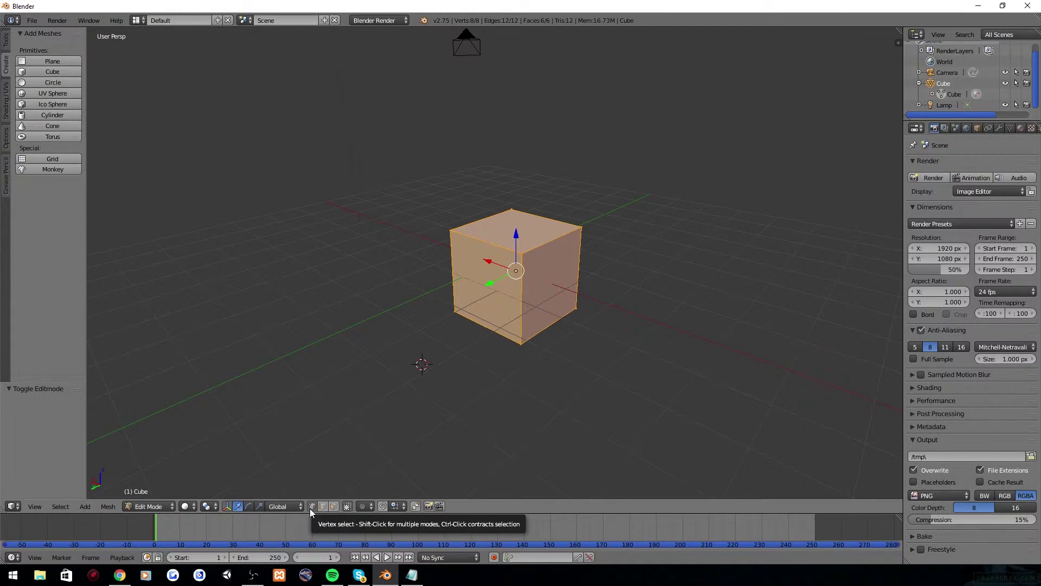
right_click(530, 253)
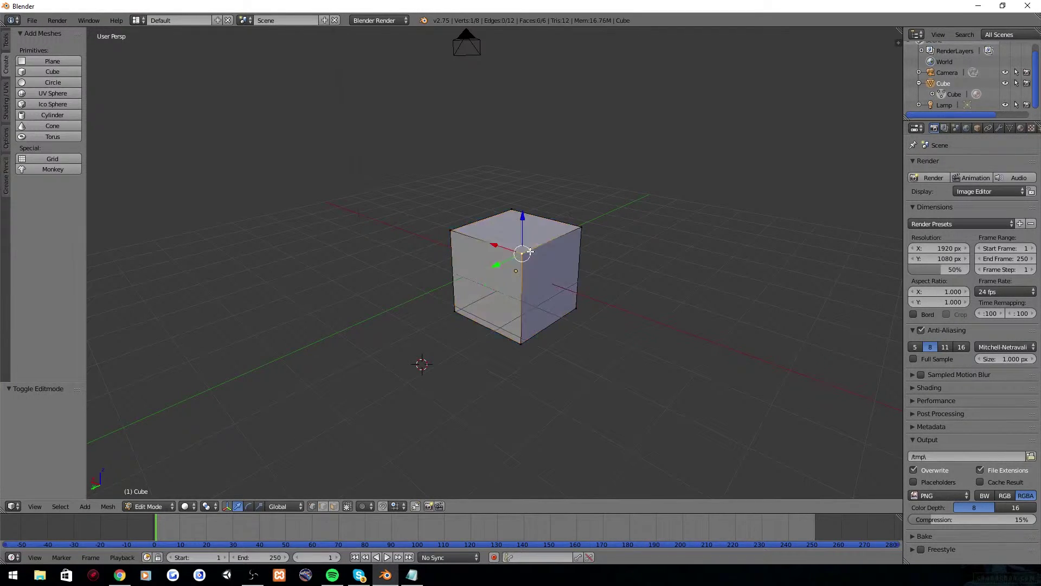
right_click(582, 232)
right_click(518, 218)
right_click(460, 225)
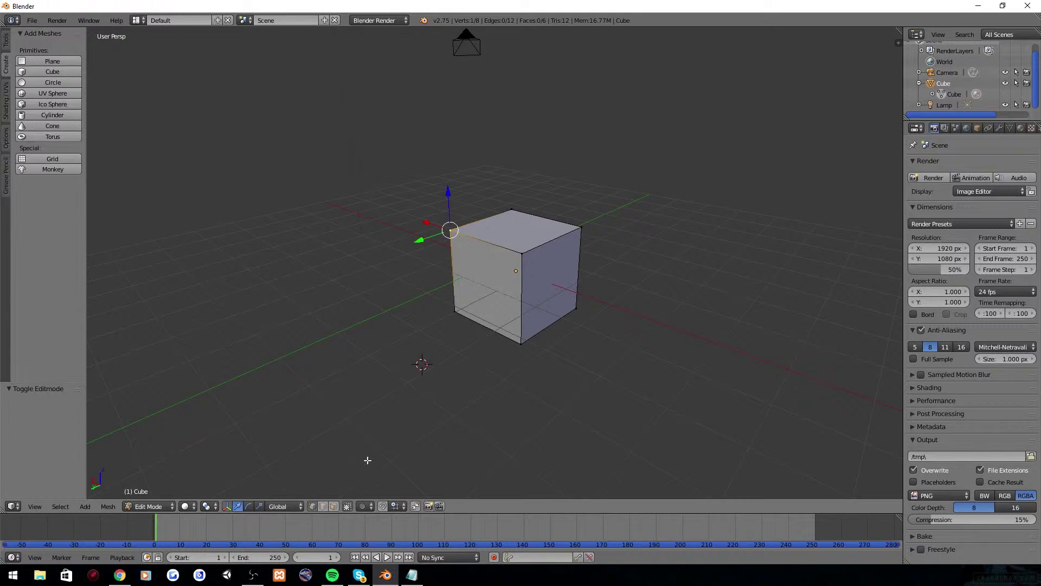
- Change to edge selection and select several top and vertical edges of the cube individually
click(323, 506)
right_click(564, 237)
right_click(481, 220)
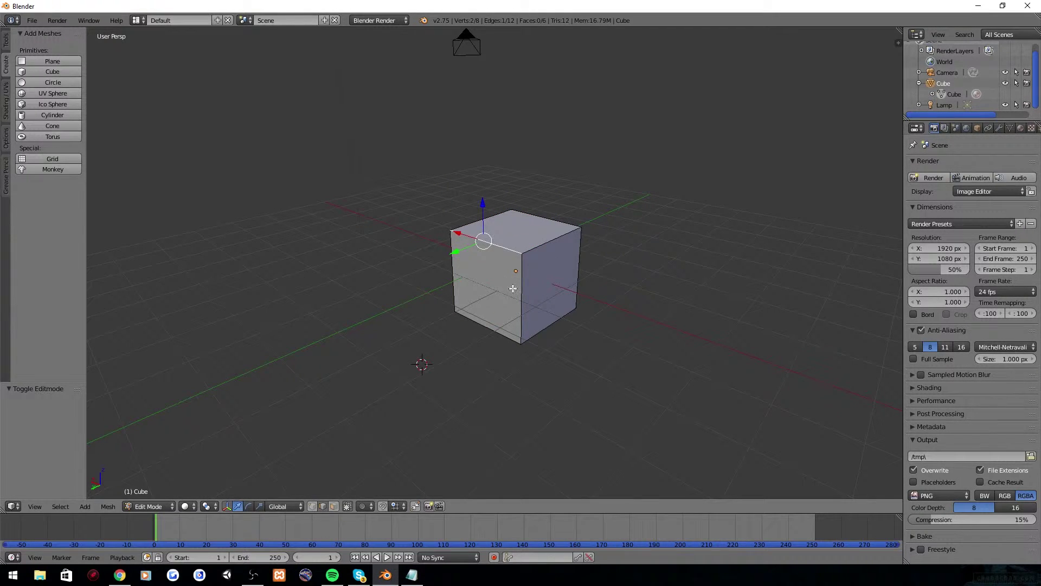
right_click(520, 298)
right_click(578, 268)
- Change to face selection and select the cube's two visible side faces and its top face individually
click(333, 506)
right_click(545, 288)
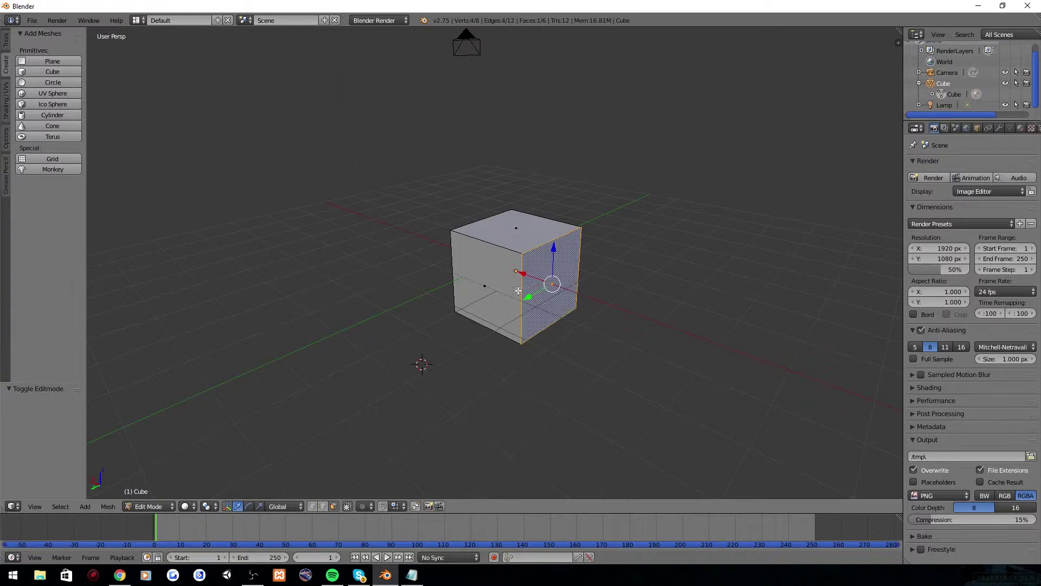
right_click(515, 236)
right_click(480, 292)
- Try moving one side face along the Y axis and the adjacent one along the Z axis, undoing each move
drag(460, 301, 304, 344)
key(ctrl+z)
right_click(551, 271)
drag(552, 256, 578, 135)
middle_drag(521, 262, 570, 220)
key(ctrl+z)
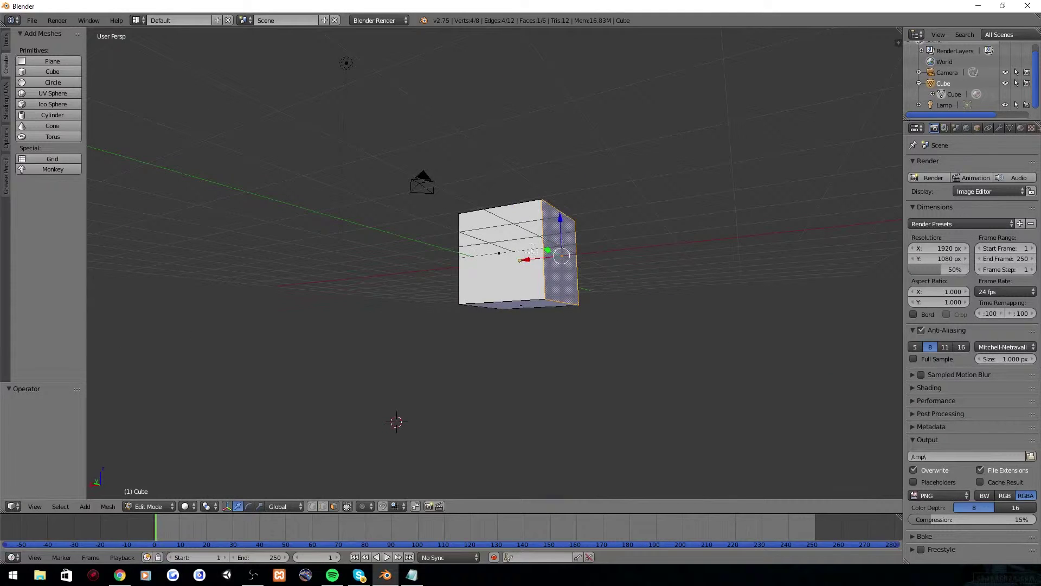
- Change back to vertex selection and pull one bottom corner vertex outward along the Y and X axes
right_click(501, 256)
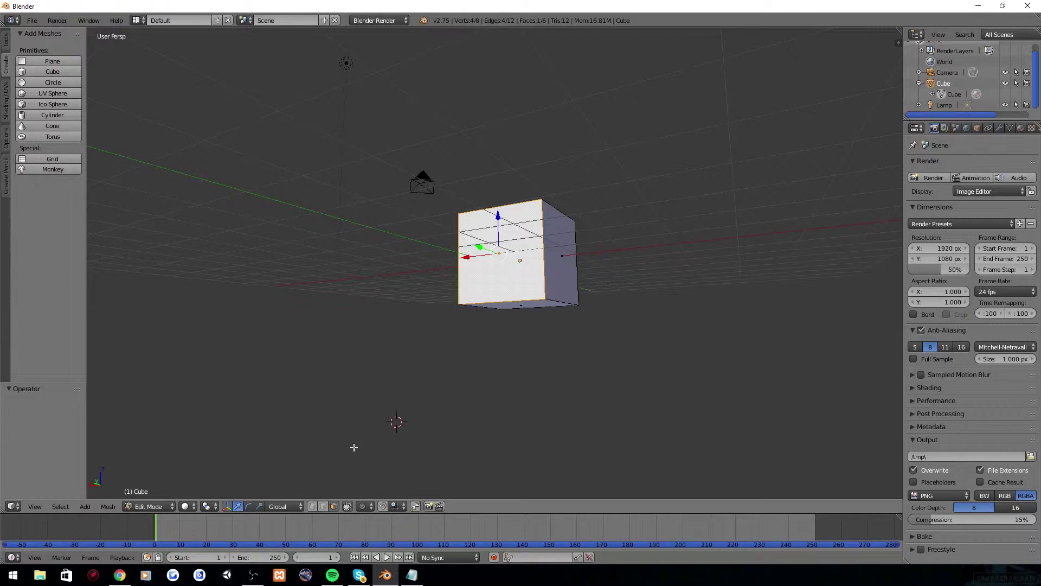
middle_drag(548, 305, 533, 355)
right_click(557, 303)
middle_drag(557, 303, 542, 328)
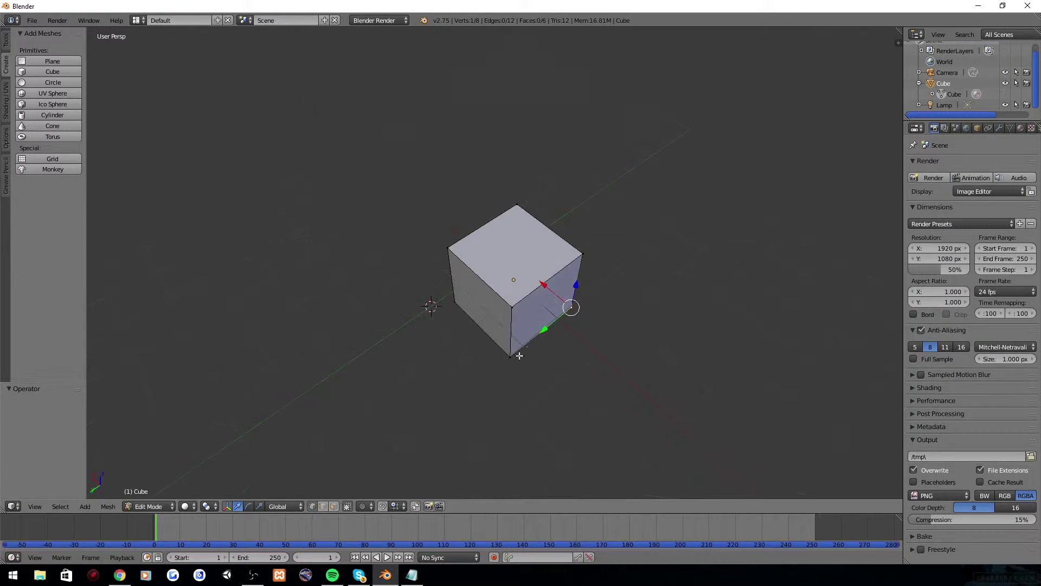
drag(543, 328, 595, 289)
drag(595, 249, 654, 279)
- Move the next bottom corner vertex about 1.207 units along the Y axis and pull the neighbouring one outward along the X axis
right_click(511, 356)
drag(484, 384, 442, 418)
right_click(456, 298)
middle_drag(457, 300, 503, 314)
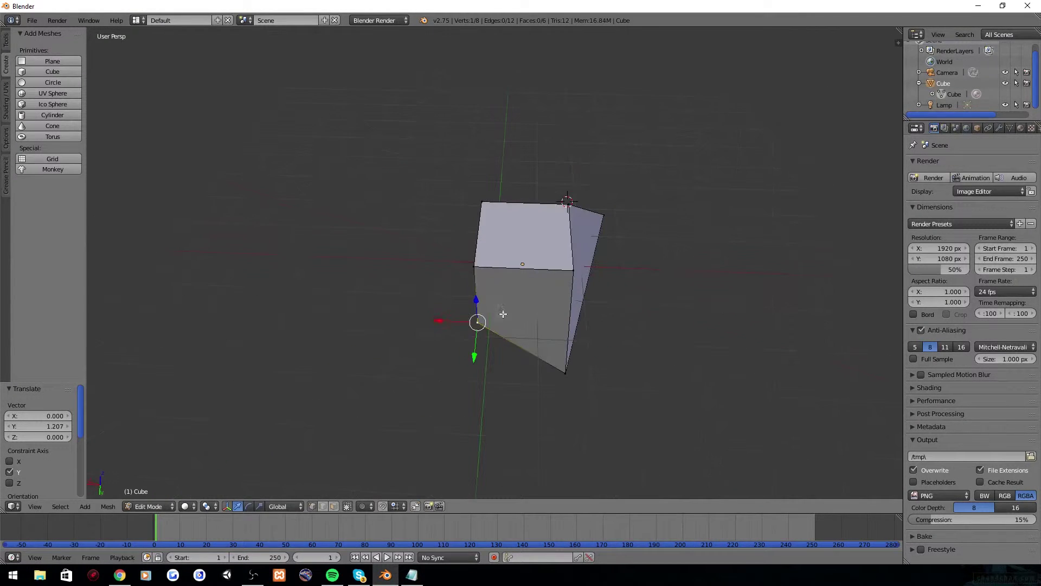
drag(437, 320, 410, 376)
click(409, 360)
- Pull the remaining bottom corners outward to widen the base, including a move of about -1.34 units along the X axis
middle_drag(410, 376, 541, 337)
right_click(447, 296)
drag(488, 309, 345, 336)
middle_drag(347, 337, 510, 396)
drag(595, 375, 619, 371)
middle_drag(601, 374, 651, 354)
right_click(403, 343)
drag(403, 300, 386, 360)
middle_drag(377, 387, 394, 367)
- Scale the top face uniformly to about 0.605
key(s)
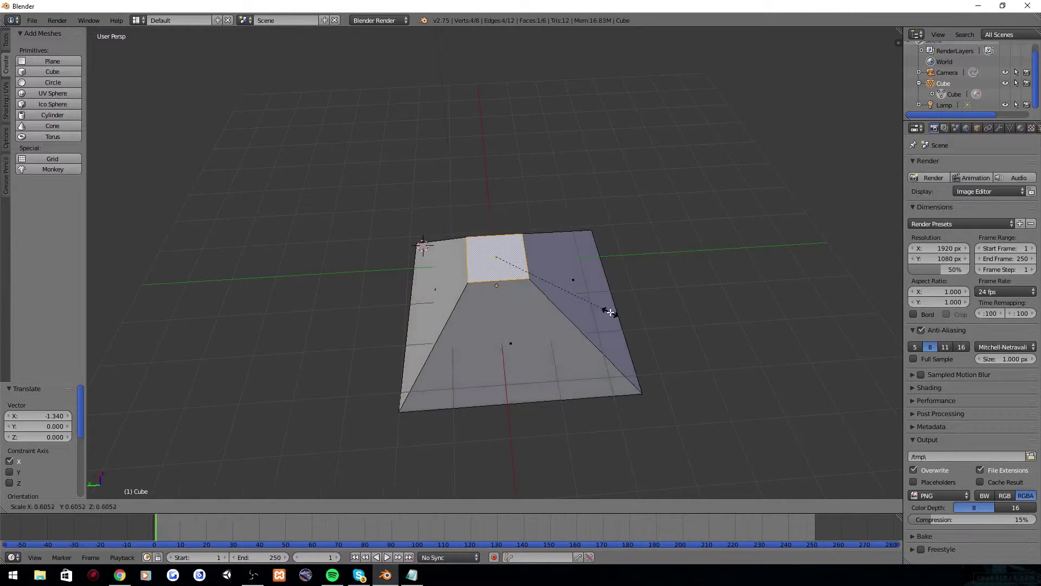
click(609, 309)
middle_drag(609, 309, 258, 495)
- Return to Object Mode and undo the mesh edits made to the cube
click(146, 505)
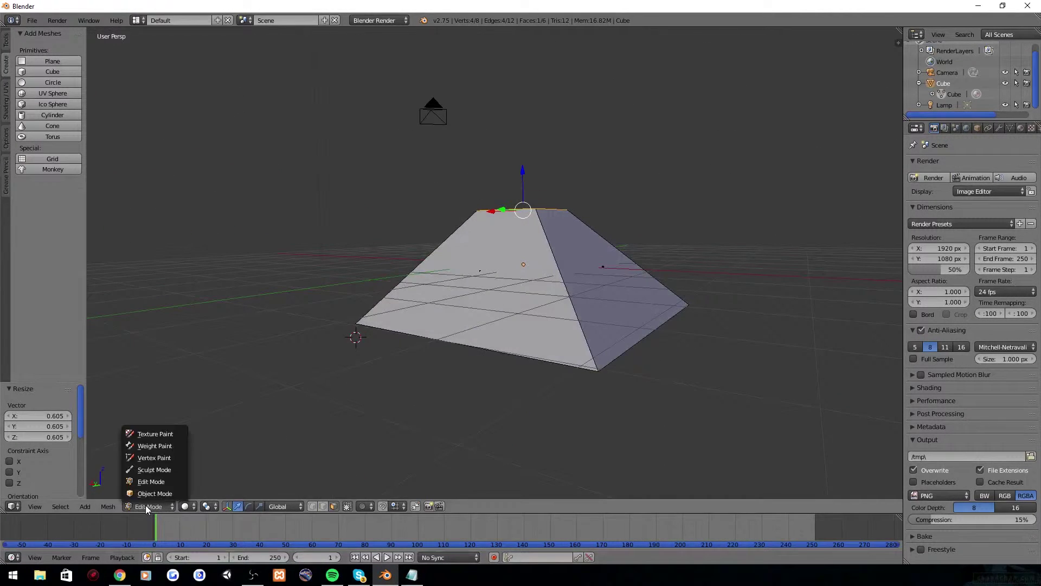
click(149, 493)
middle_drag(487, 300, 425, 309)
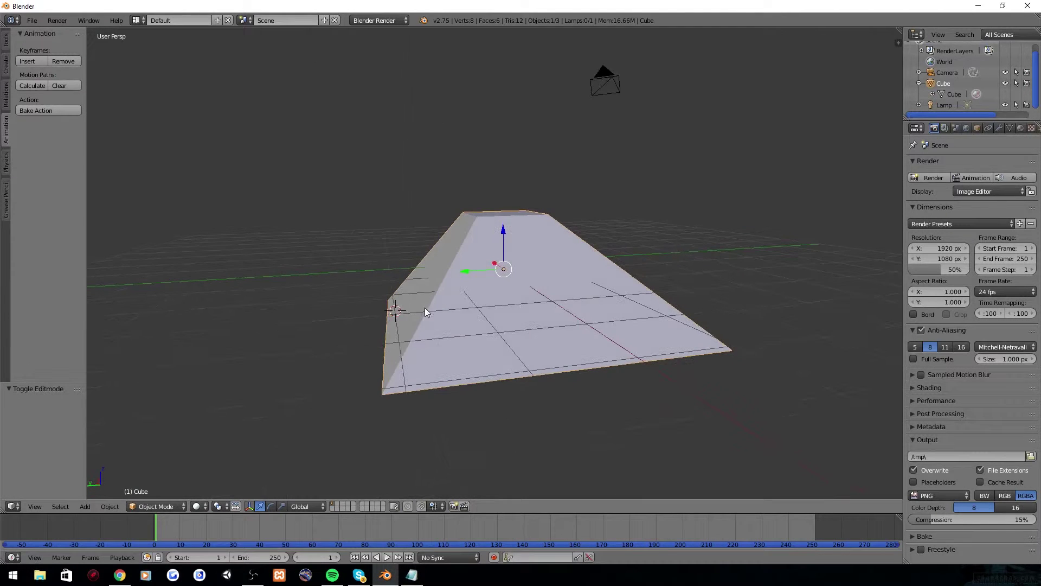
key(ctrl+z)
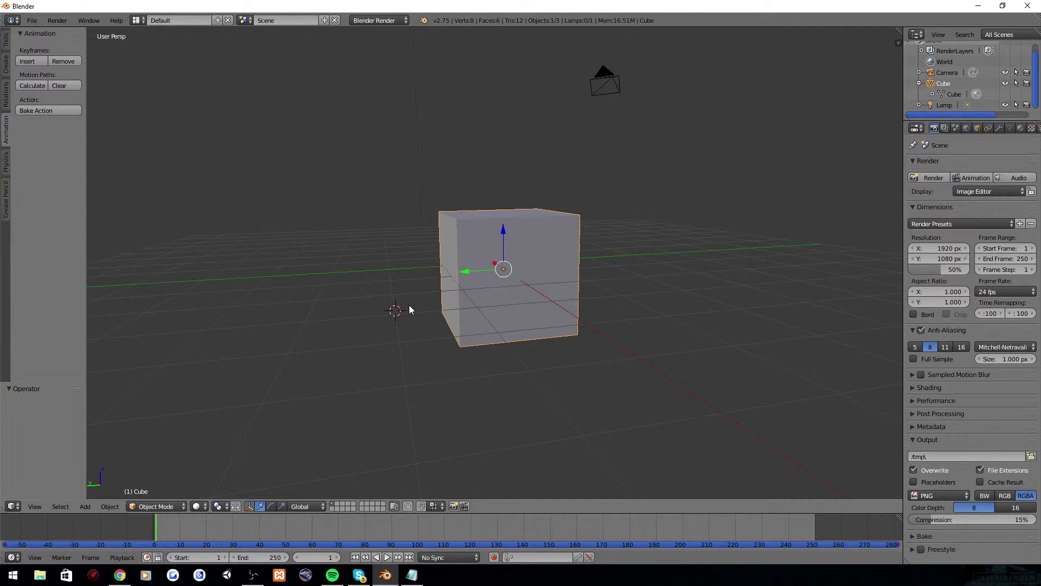
- Display the rigid body physics tools and the Grease Pencil tools
click(8, 164)
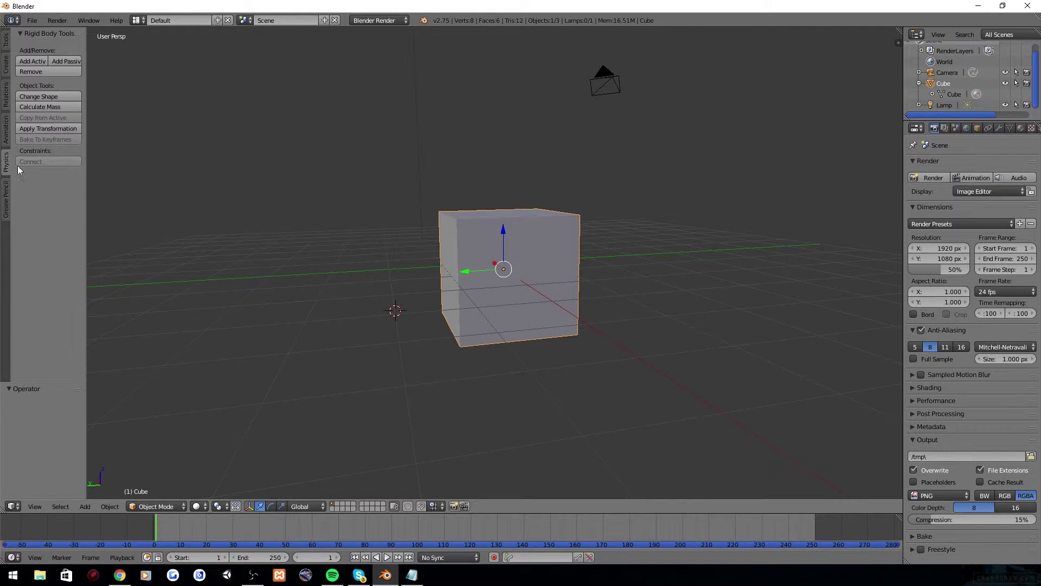
click(5, 218)
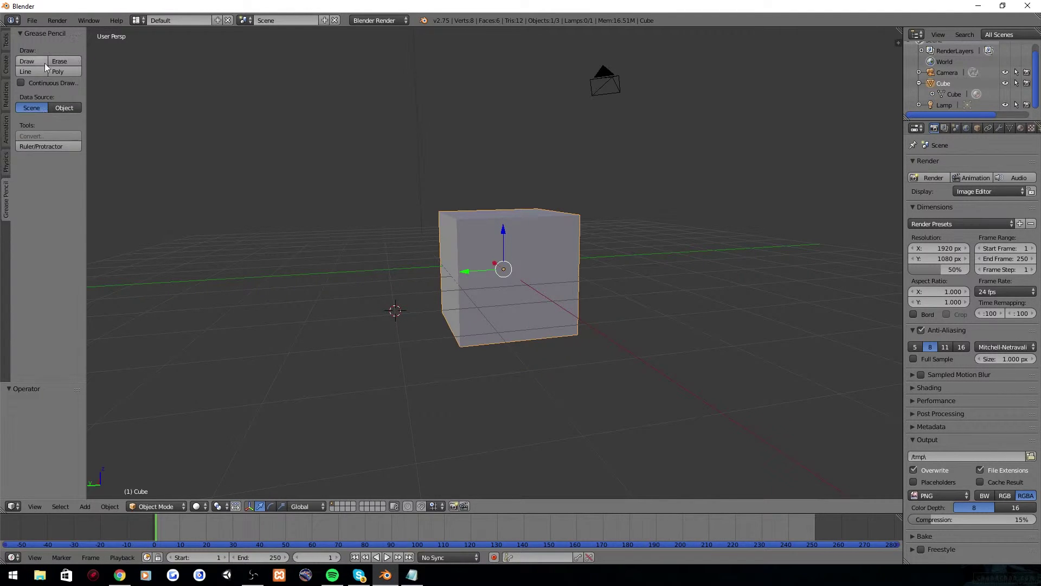
middle_drag(112, 151, 39, 66)
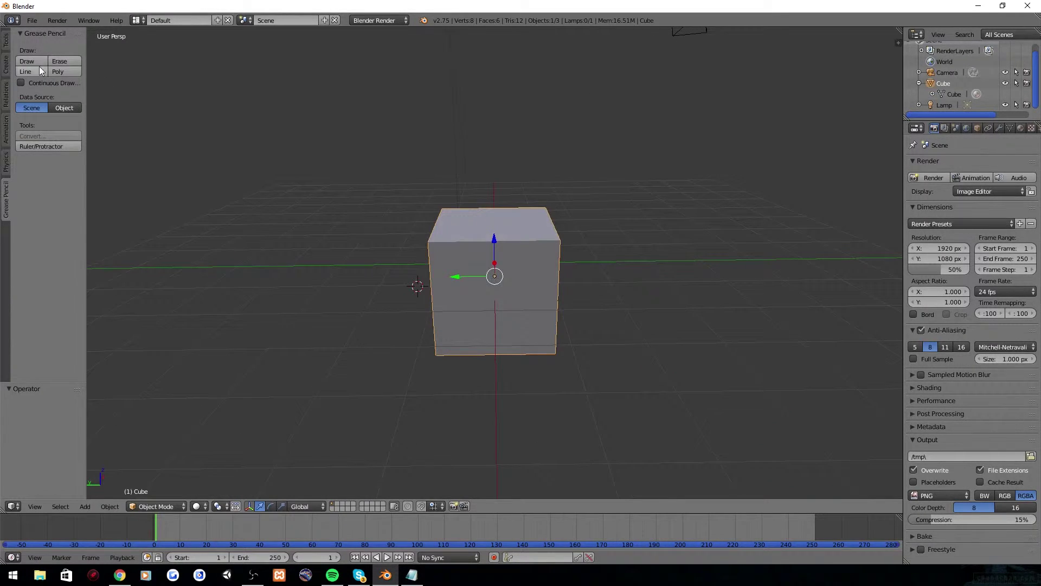
- Draw a large open freehand loop around the cube with the Grease Pencil and inspect it from several angles
click(24, 61)
drag(157, 216, 225, 344)
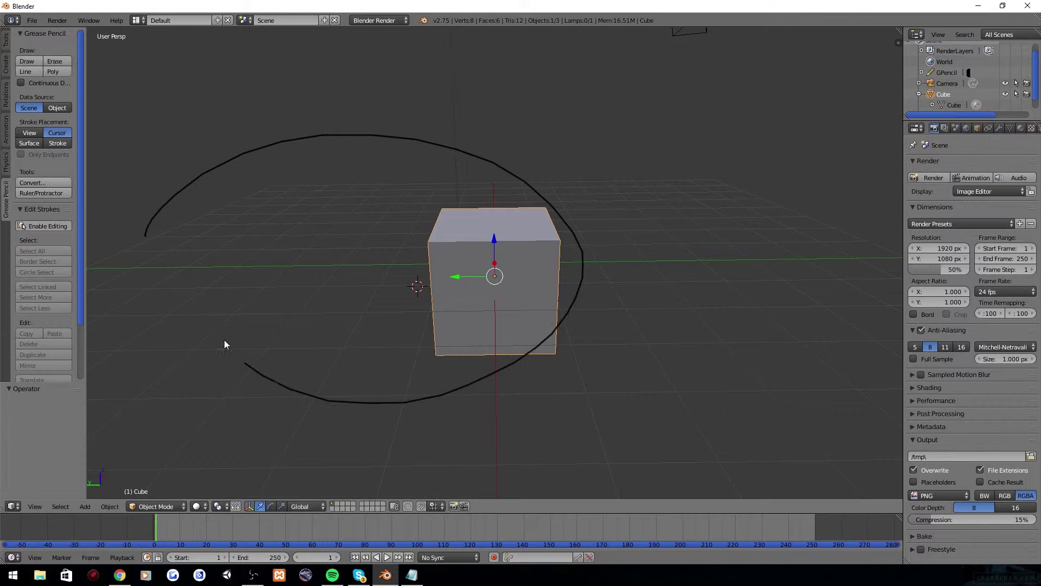
mouse_move(226, 344)
middle_down()
mouse_move(330, 290)
mouse_move(263, 262)
mouse_move(549, 227)
middle_up()
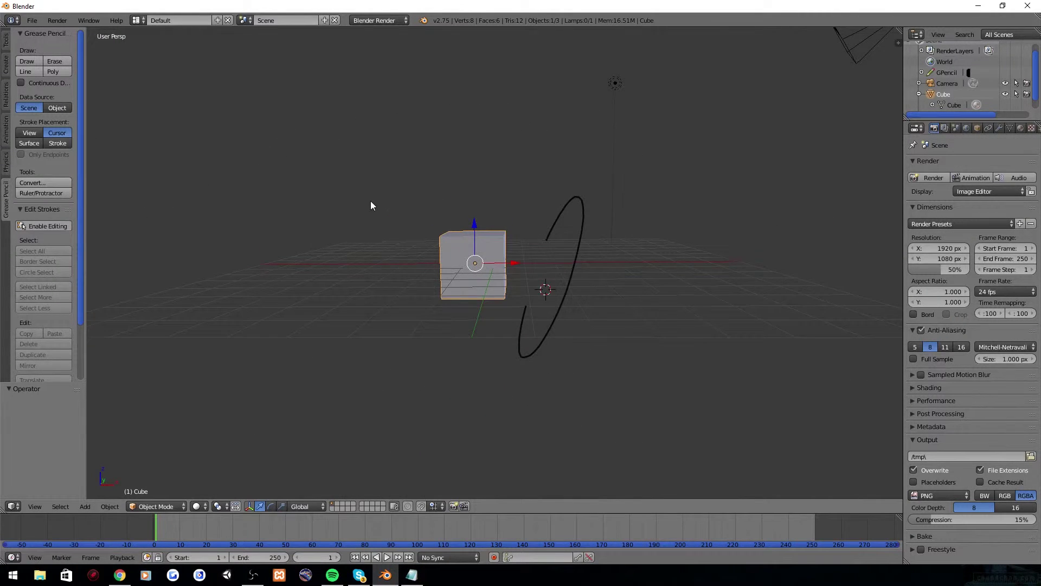
mouse_move(372, 204)
middle_down()
mouse_move(432, 214)
mouse_move(410, 178)
middle_up()
- Place the 3D cursor at the top of the drawn loop and undo the Grease Pencil stroke
click(421, 189)
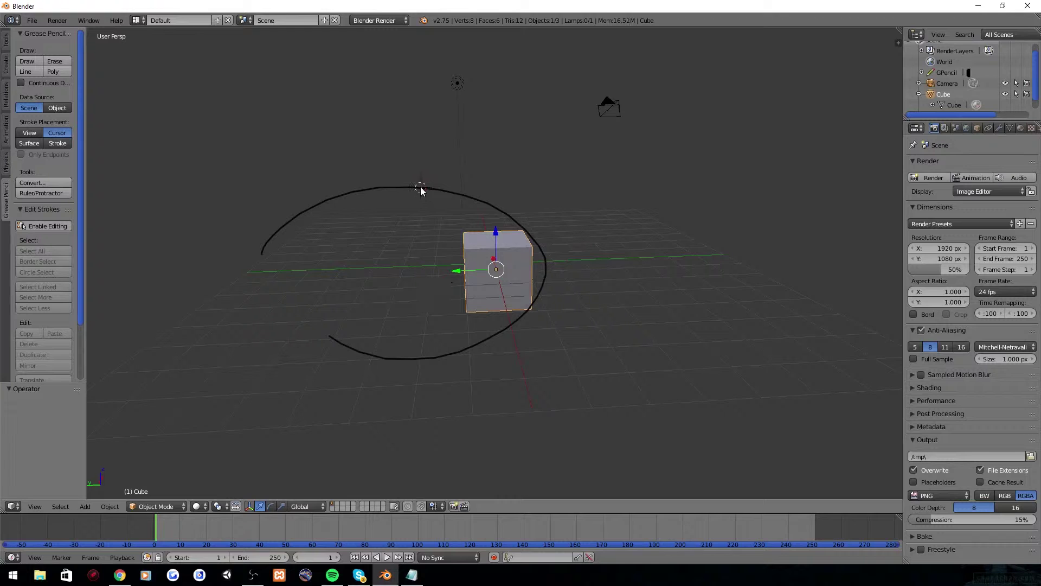
key(ctrl+z)
mouse_move(397, 200)
middle_down()
mouse_move(255, 216)
mouse_move(269, 217)
middle_up()
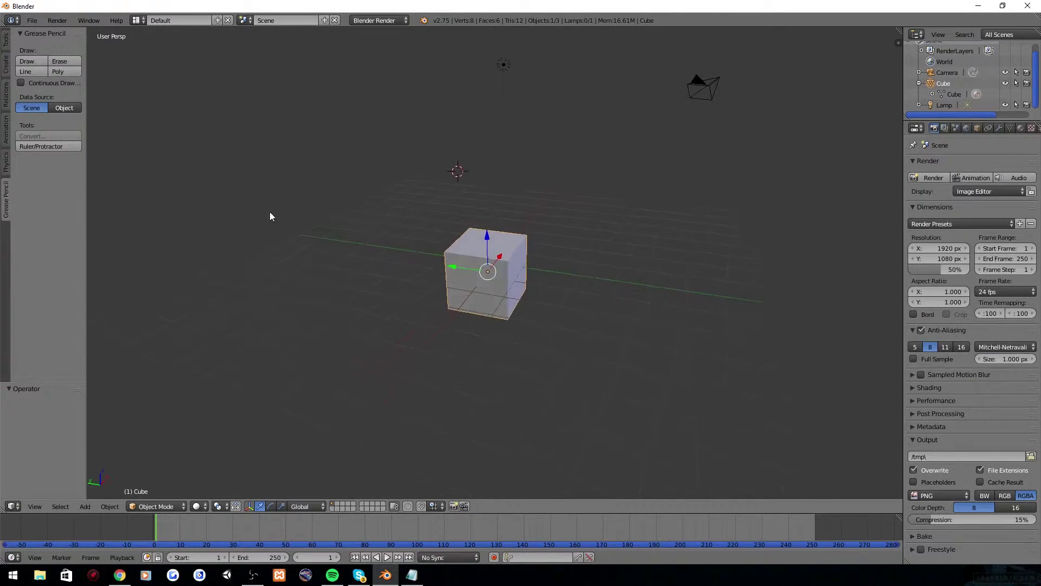
- Display the object transform and edit tools, and apply smooth shading to the cube after comparing it with flat shading
click(7, 43)
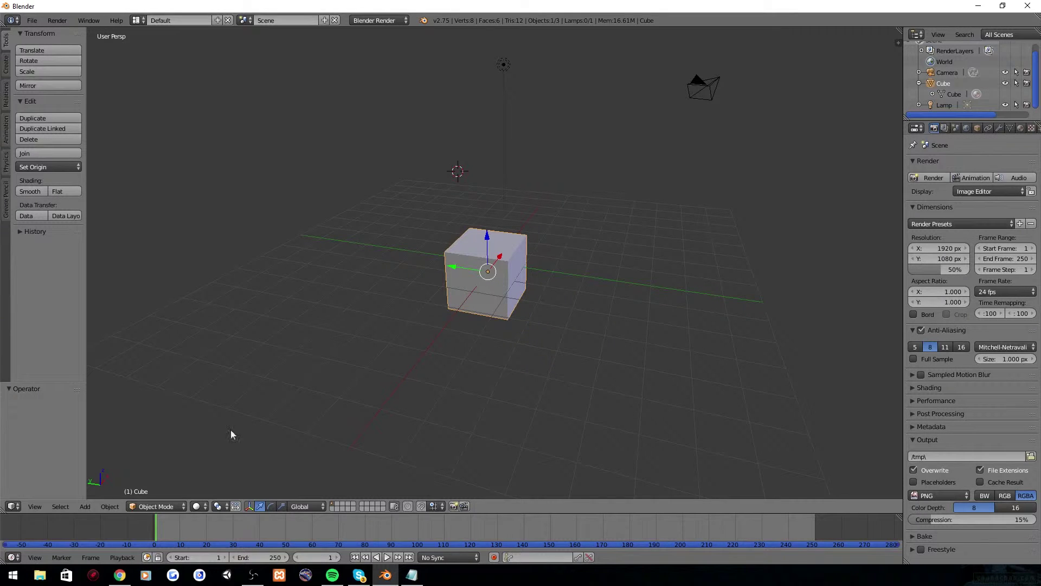
click(41, 193)
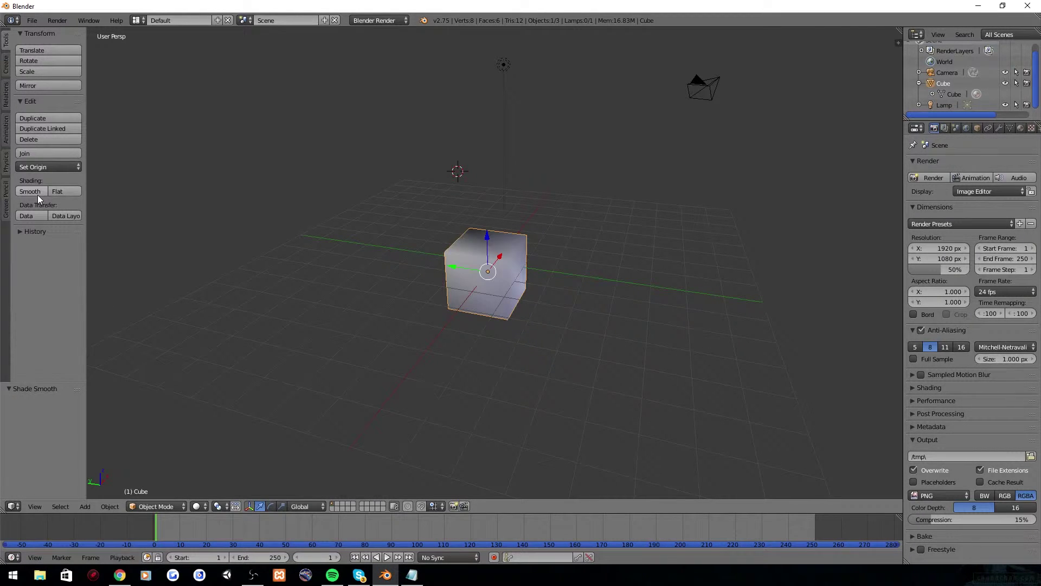
click(64, 192)
click(39, 191)
middle_drag(217, 252, 325, 309)
scroll(411, 298, up, 5)
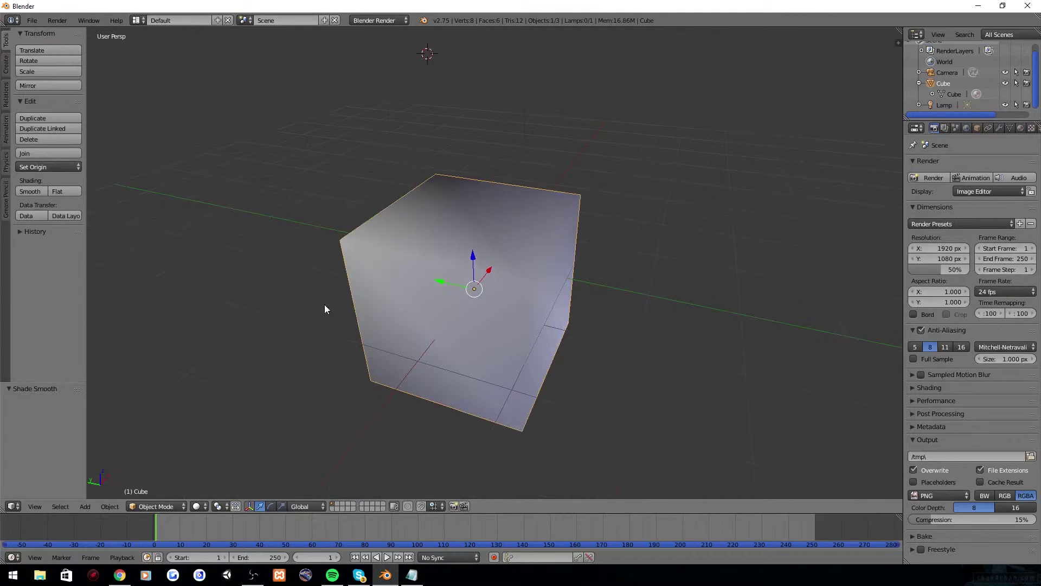
- Alternate the cube's shading from flat to smooth and back to flat, comparing both from different angles
click(58, 192)
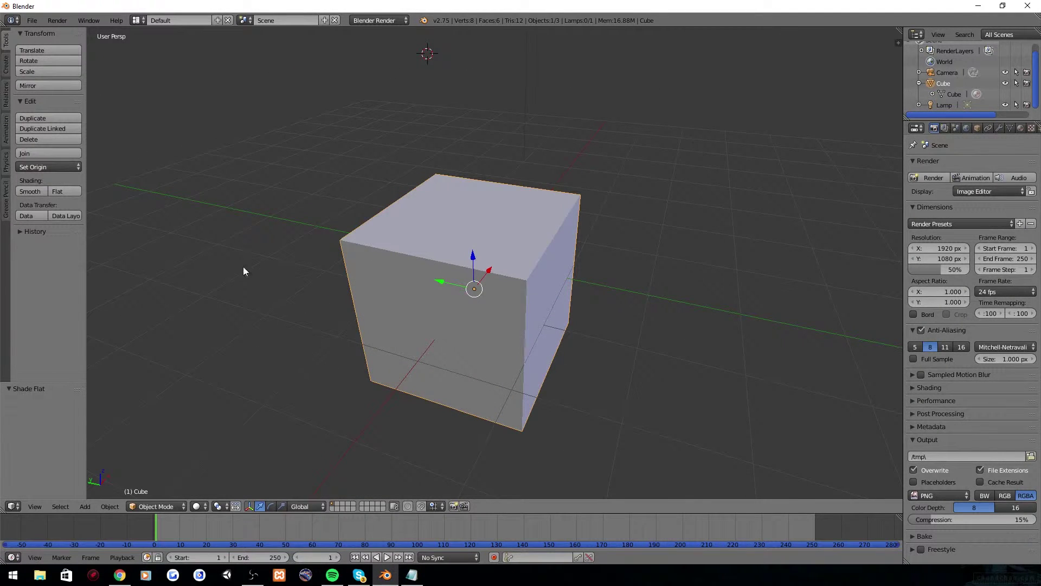
click(32, 193)
mouse_move(173, 268)
middle_down()
mouse_move(515, 253)
mouse_move(386, 293)
mouse_move(298, 255)
mouse_move(160, 483)
middle_up()
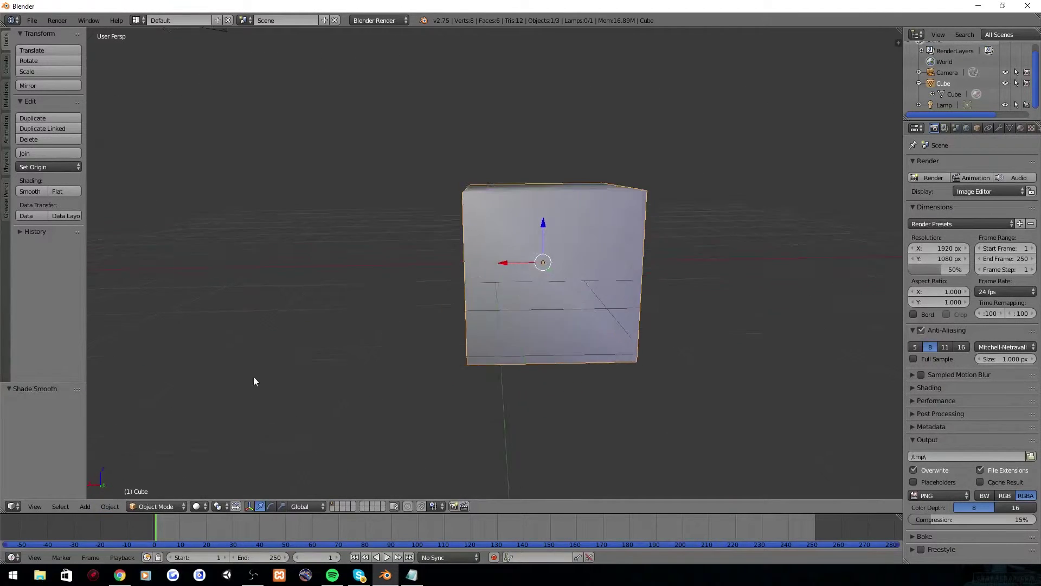
middle_drag(254, 381, 142, 299)
click(62, 193)
middle_drag(335, 302, 273, 312)
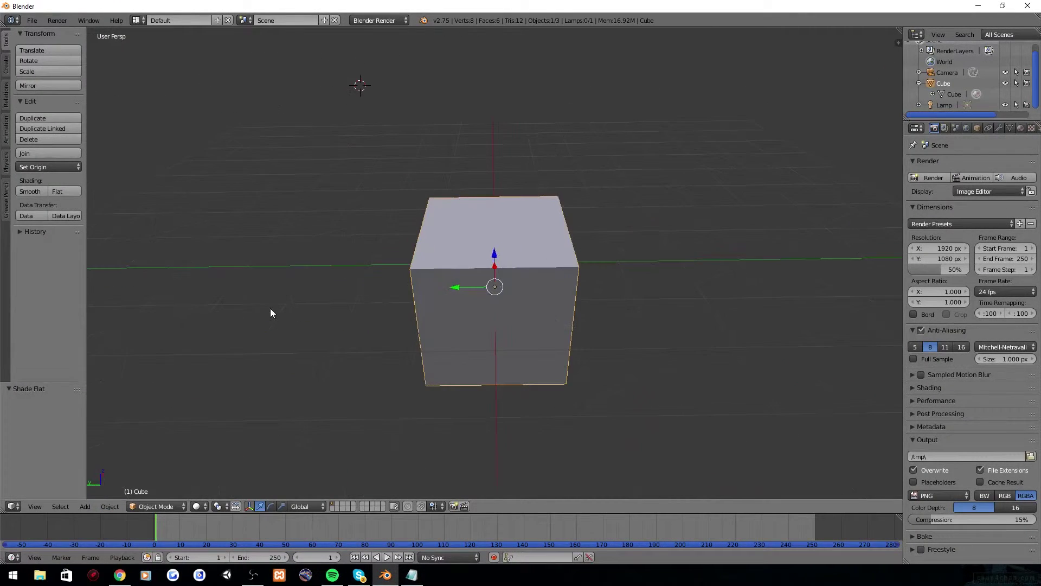
- Apply smooth shading to the cube once more
scroll(279, 319, down, 4)
scroll(290, 301, up, 3)
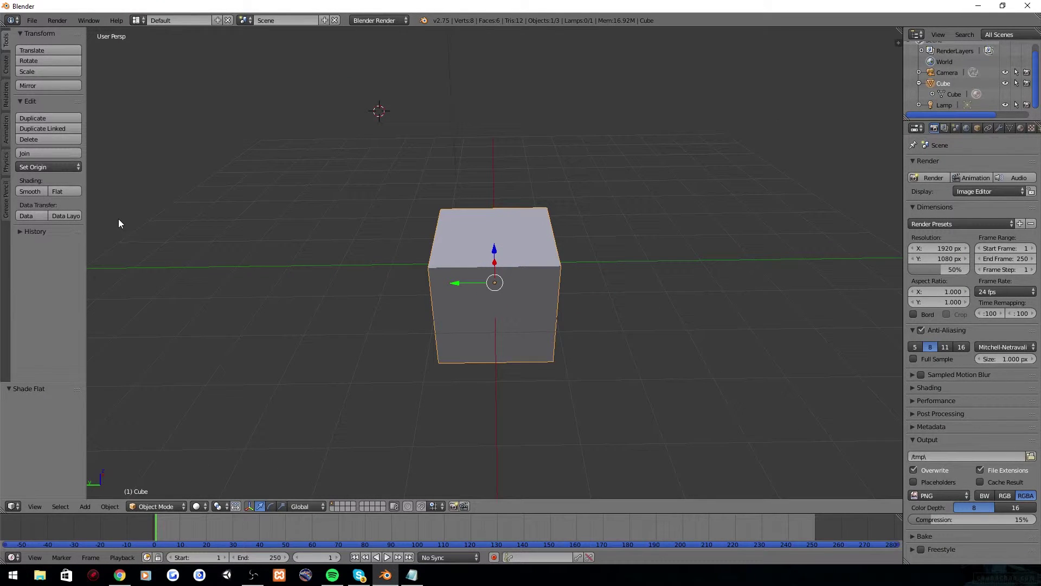
middle_drag(120, 203, 102, 225)
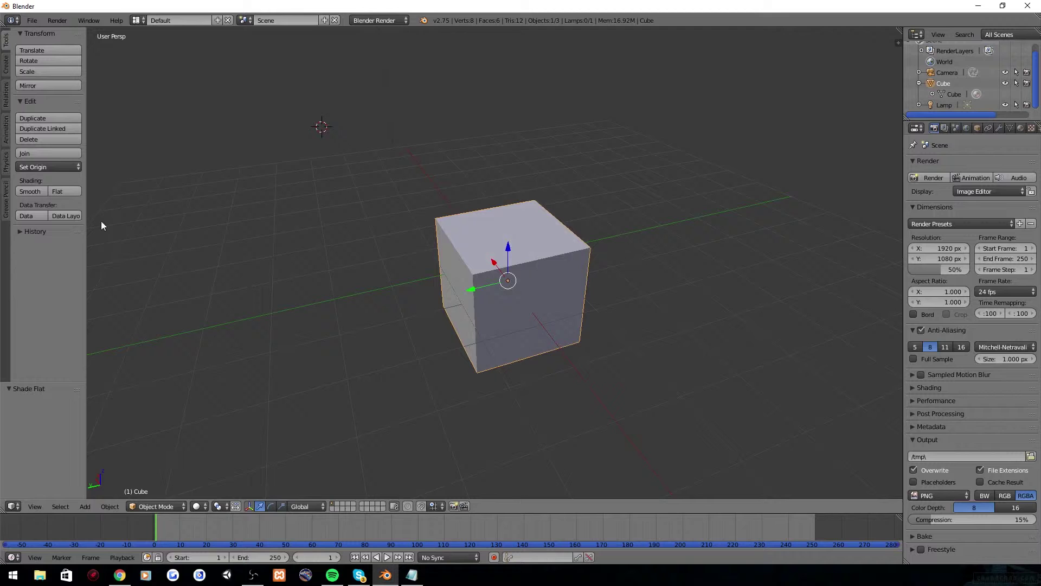
click(32, 192)
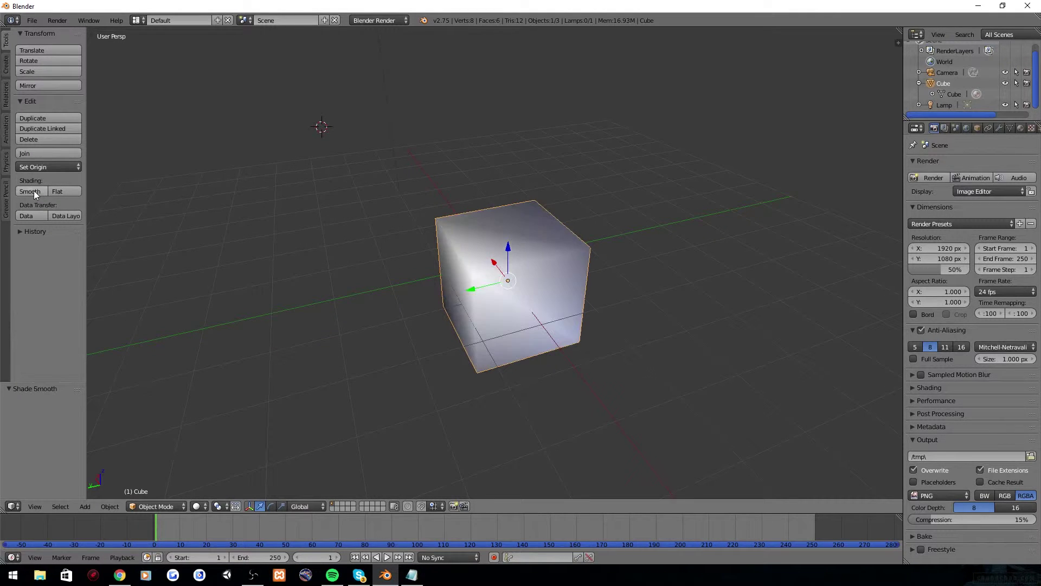
- Apply flat shading to the cube again and check it from another angle
mouse_move(60, 215)
middle_down()
mouse_move(363, 285)
mouse_move(190, 263)
middle_up()
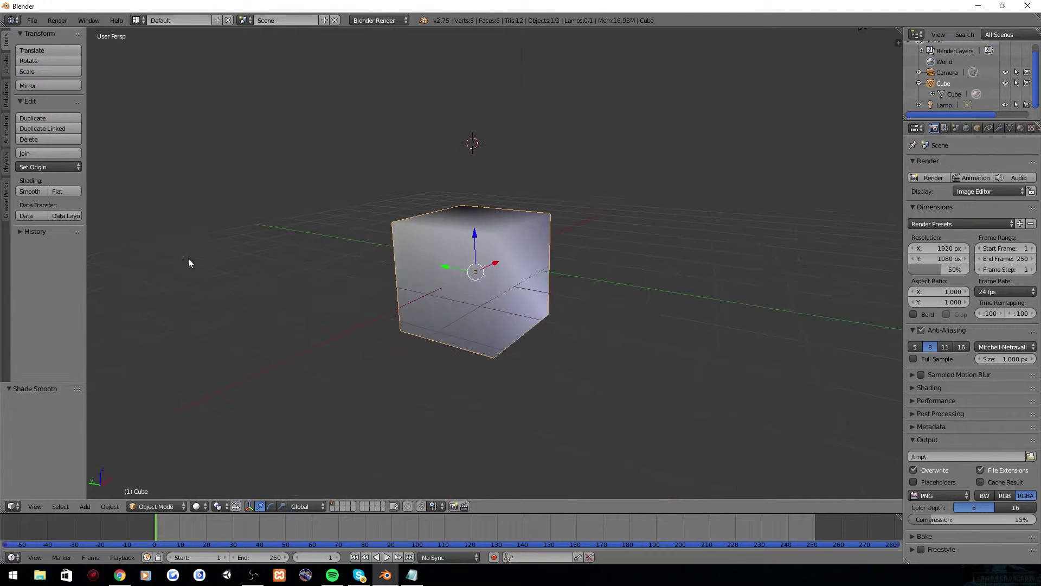
click(61, 195)
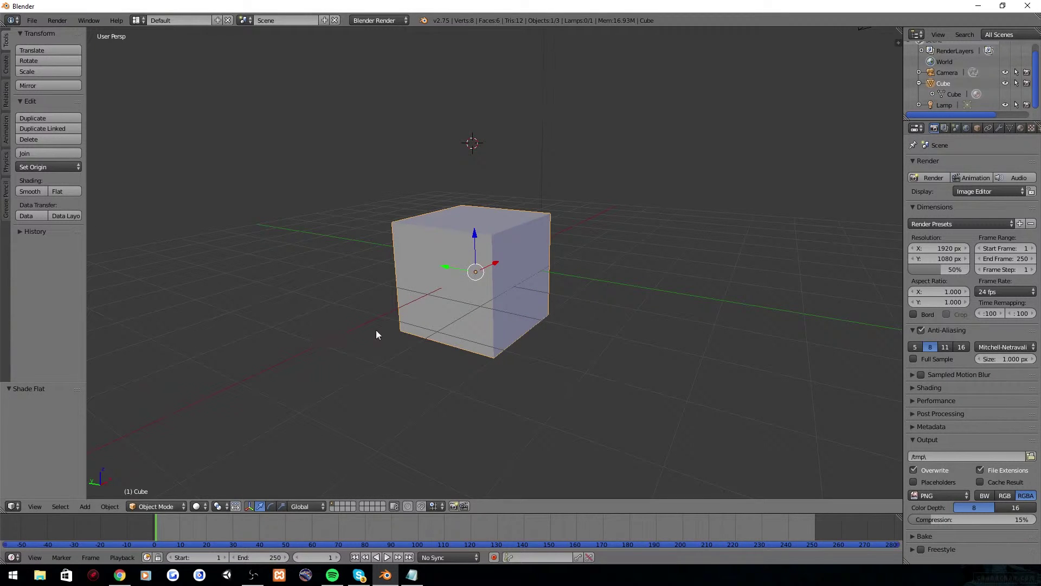
middle_drag(302, 468, 323, 391)
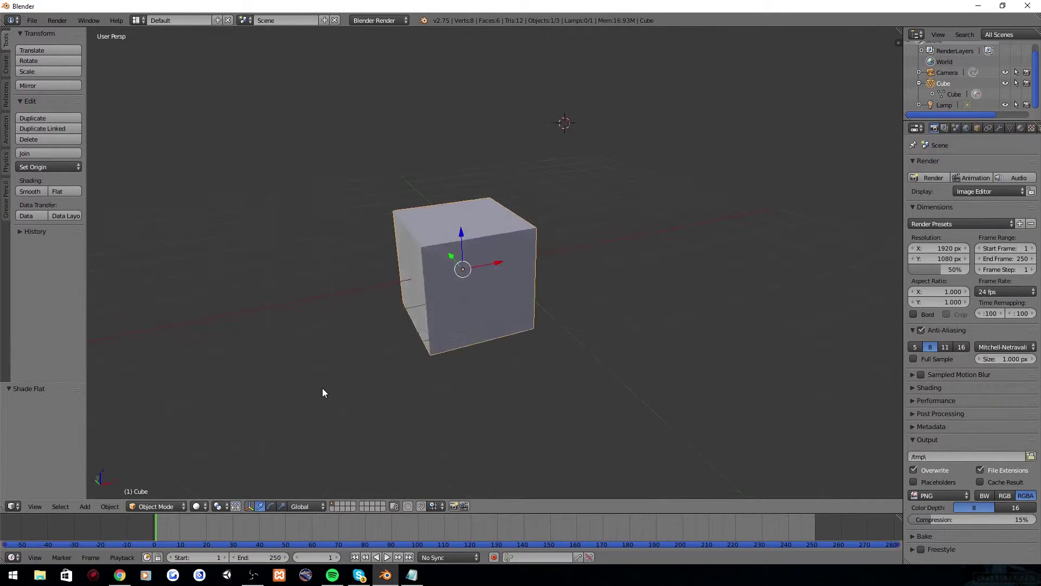
- Try moving the cube along the global Z axis and the X axis, undoing the moves
mouse_move(479, 267)
middle_down()
mouse_move(482, 281)
mouse_move(460, 264)
middle_up()
key(g)
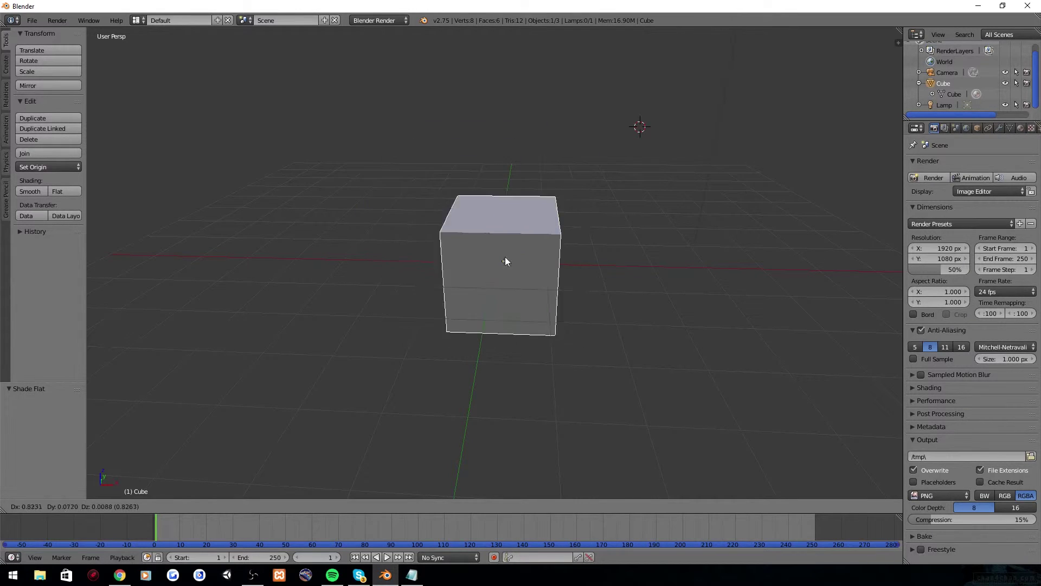
key(z)
click(448, 236)
key(ctrl+z)
middle_drag(484, 255, 440, 281)
drag(500, 266, 572, 287)
middle_drag(572, 287, 540, 258)
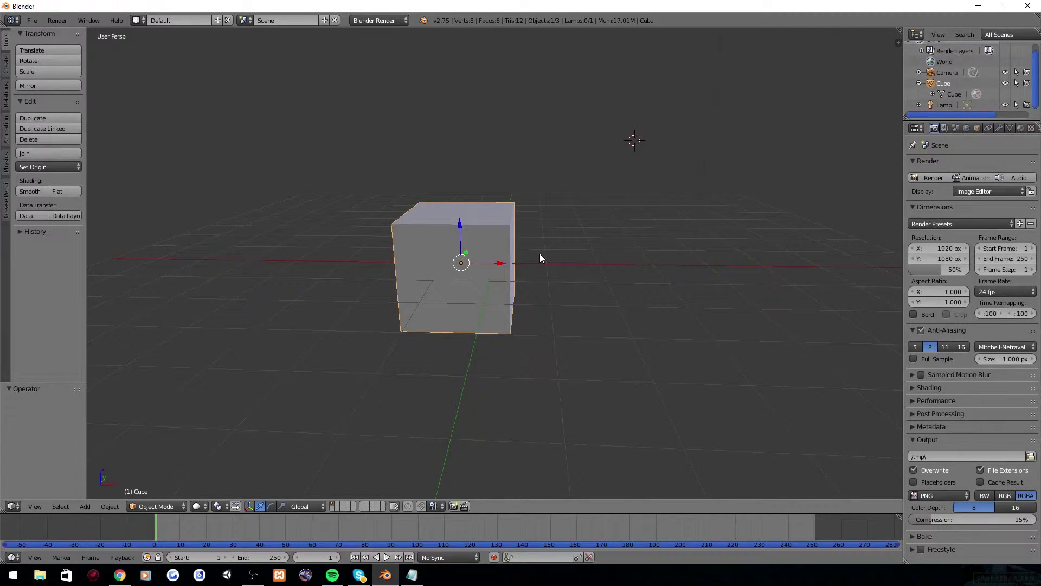
- Try moving the cube about 4.35 units along the global Y axis, and undo the move
key(g)
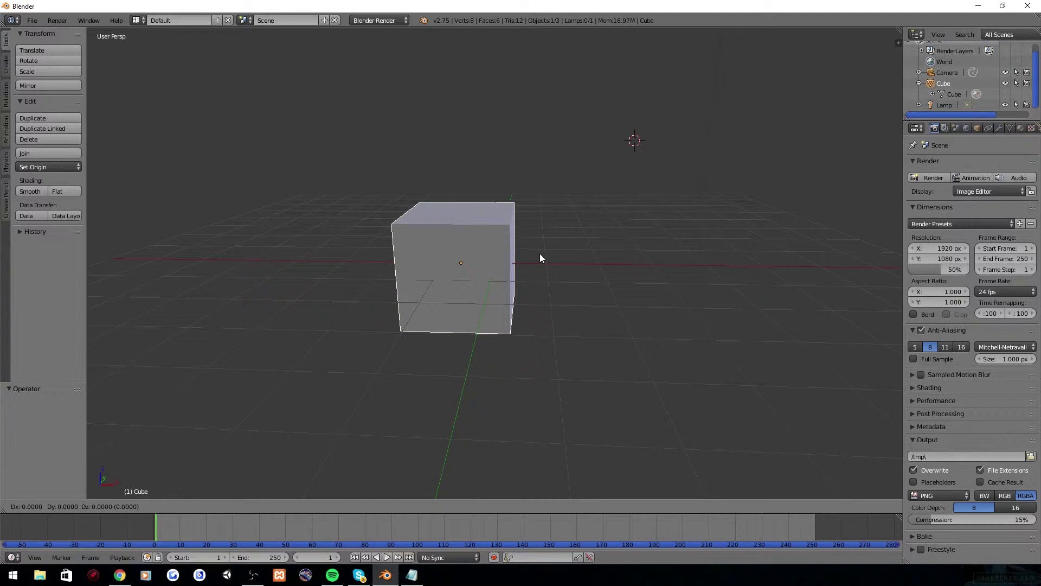
key(z)
key(y)
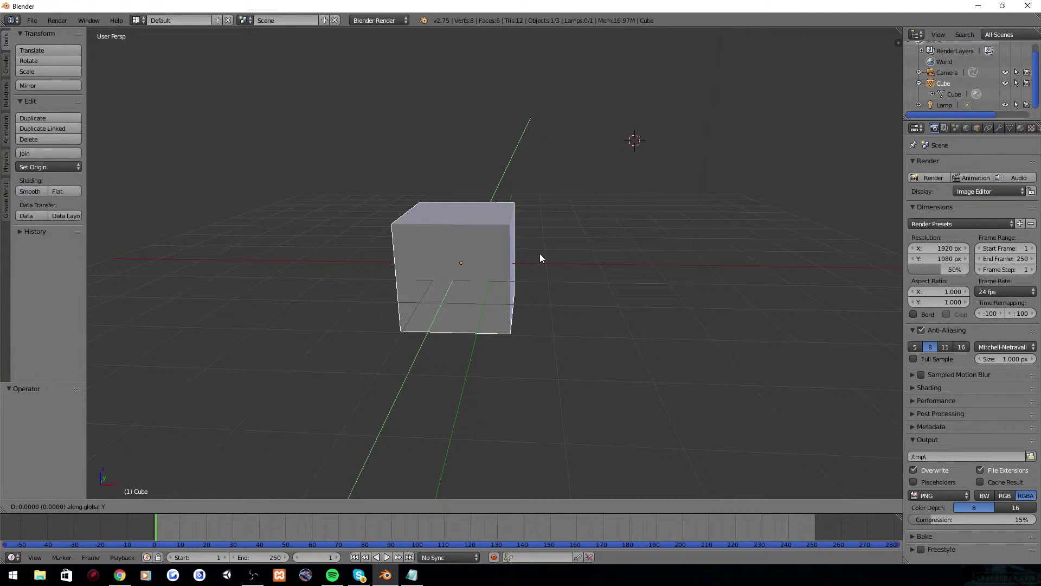
click(529, 190)
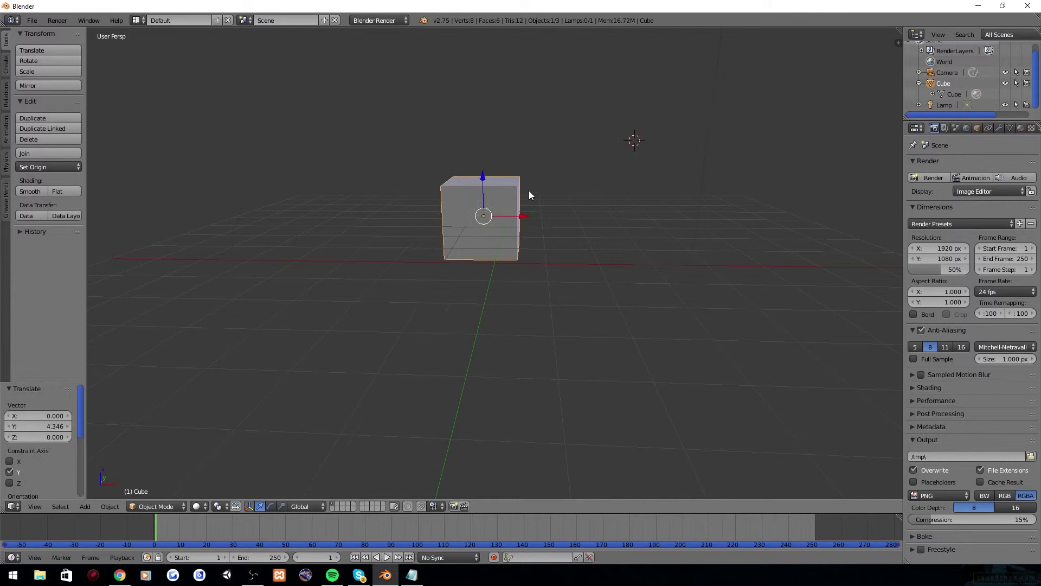
key(ctrl+z)
- Show the cube in wireframe display and return it to solid display
key(z)
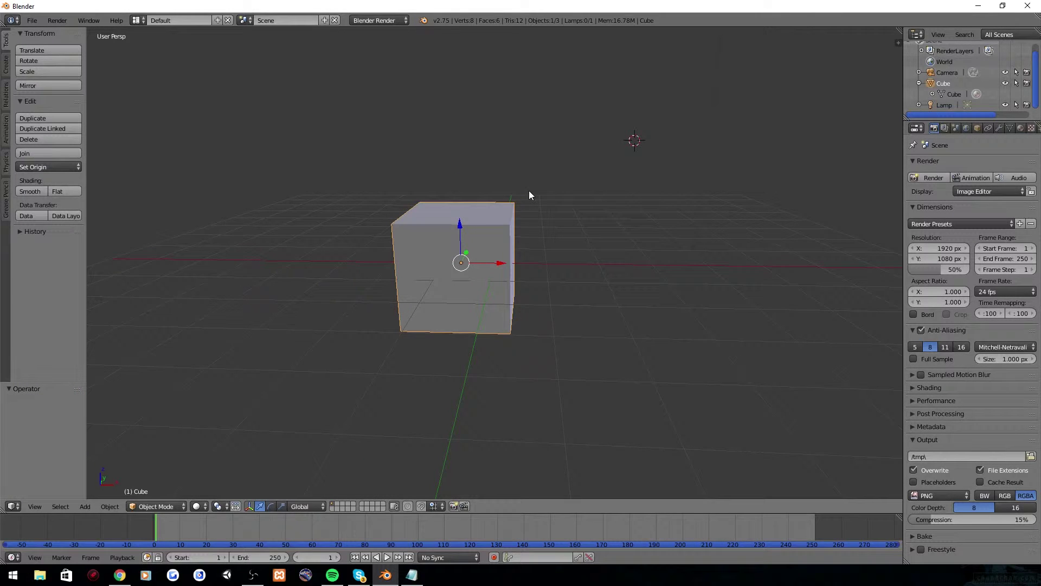
mouse_move(529, 195)
middle_down()
mouse_move(493, 237)
mouse_move(587, 195)
mouse_move(425, 195)
mouse_move(518, 236)
mouse_move(593, 183)
mouse_move(536, 210)
middle_up()
key(z)
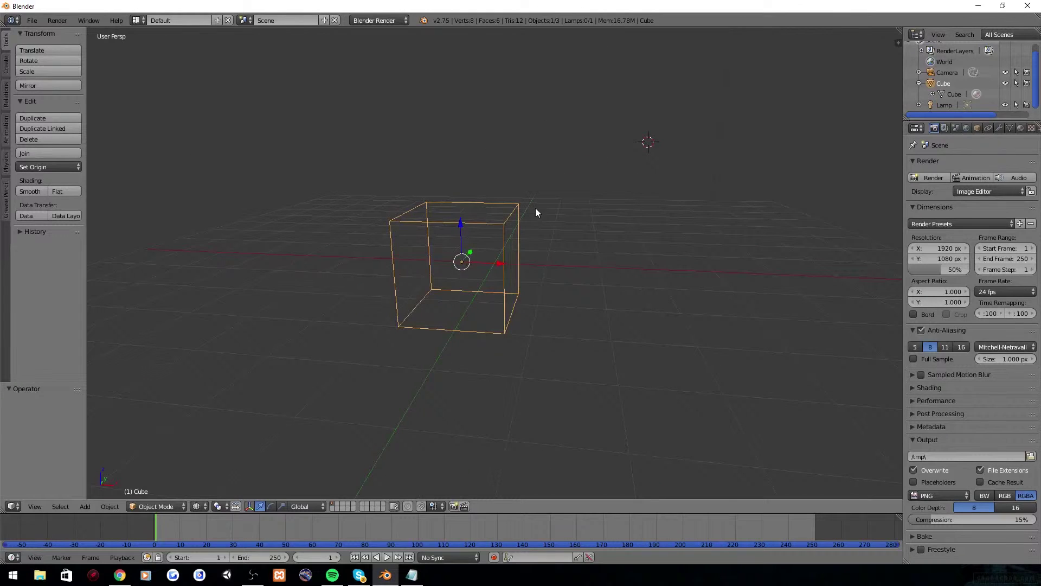
key(z)
- Enter Edit Mode on the cube, deselect its entire mesh and show it in wireframe
click(155, 506)
click(155, 479)
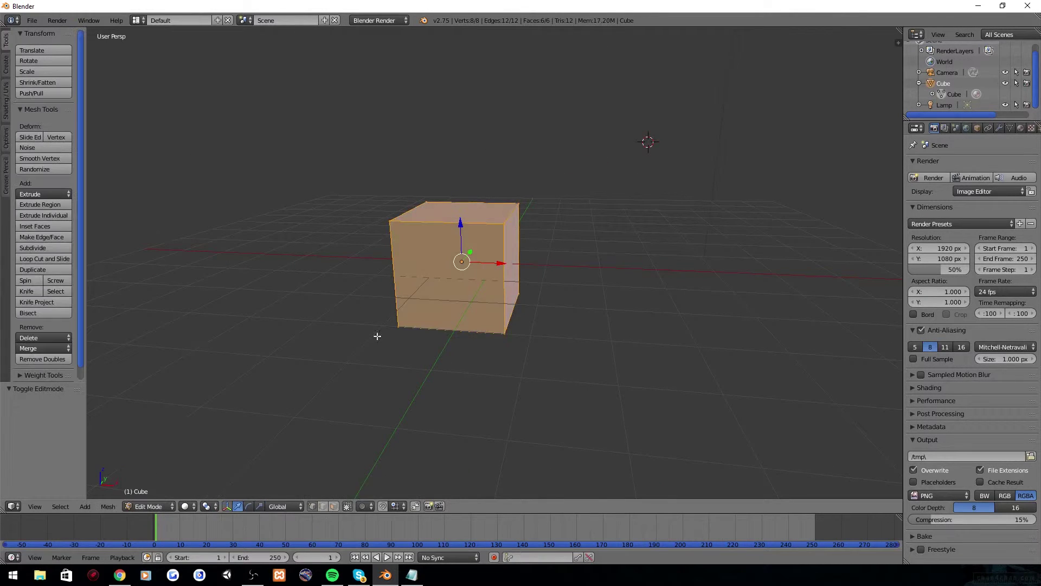
middle_drag(377, 335, 400, 332)
key(a)
middle_drag(423, 297, 437, 295)
key(z)
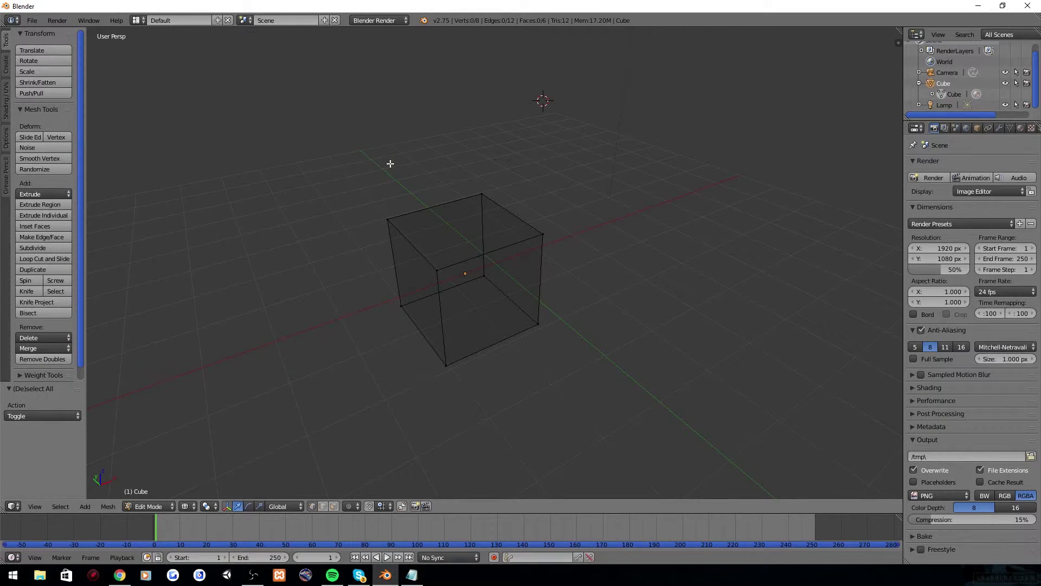
- Lasso-select through the wireframe cube from two angles, and select the whole mesh
mouse_move(390, 165)
ctrl+mouse_down()
mouse_move(323, 232)
mouse_move(332, 362)
mouse_move(469, 405)
mouse_move(500, 399)
ctrl+mouse_up()
mouse_move(464, 391)
middle_down()
mouse_move(553, 384)
mouse_move(510, 326)
mouse_move(469, 298)
mouse_move(365, 321)
middle_up()
mouse_move(593, 146)
ctrl+mouse_down()
mouse_move(505, 198)
mouse_move(518, 356)
mouse_move(609, 335)
ctrl+mouse_up()
middle_drag(567, 307, 572, 303)
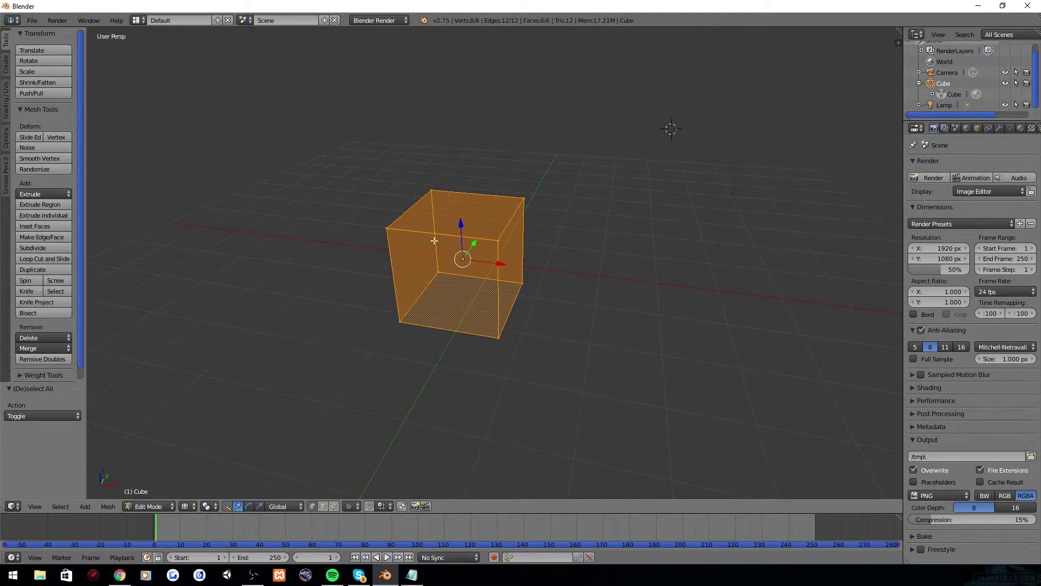
middle_drag(425, 297, 466, 293)
middle_drag(507, 205, 465, 192)
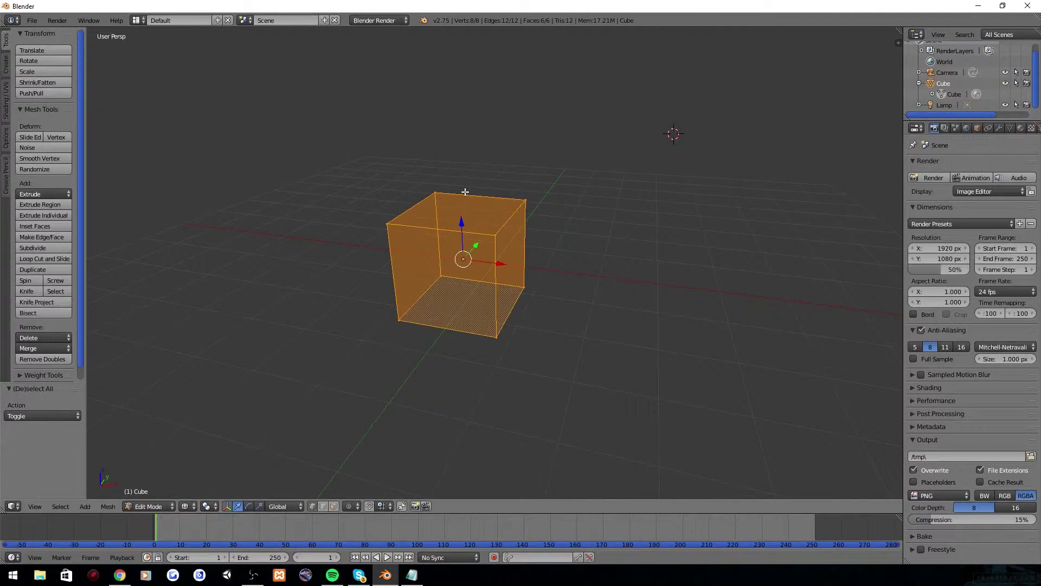
- Reduce the mesh selection to the four vertices of the cube's face on the negative X side
click(140, 508)
click(161, 482)
middle_drag(467, 319, 480, 312)
right_click(476, 241)
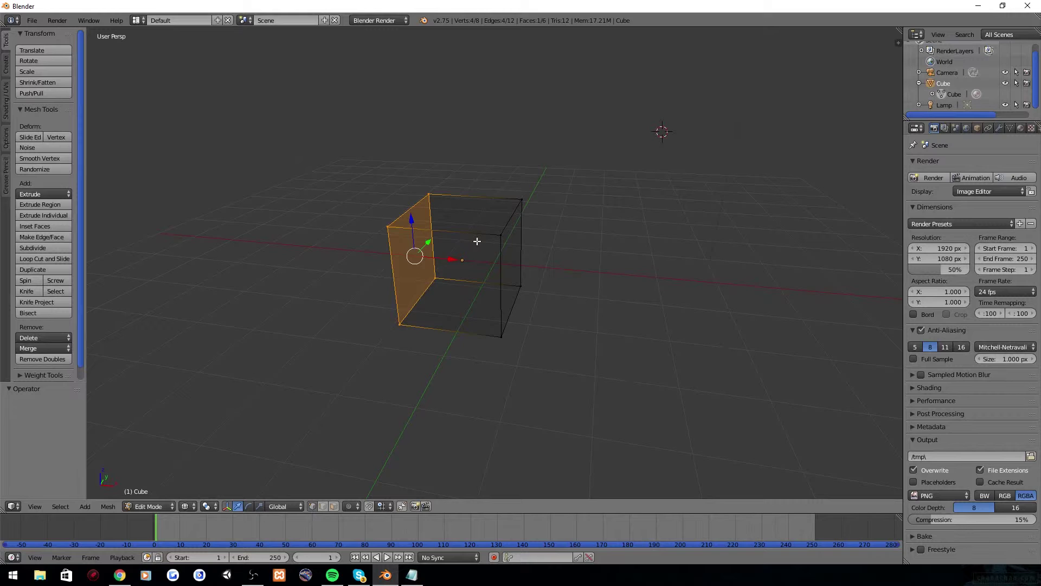
- Try deleting the selected face's vertices, and undo the deletion
key(x)
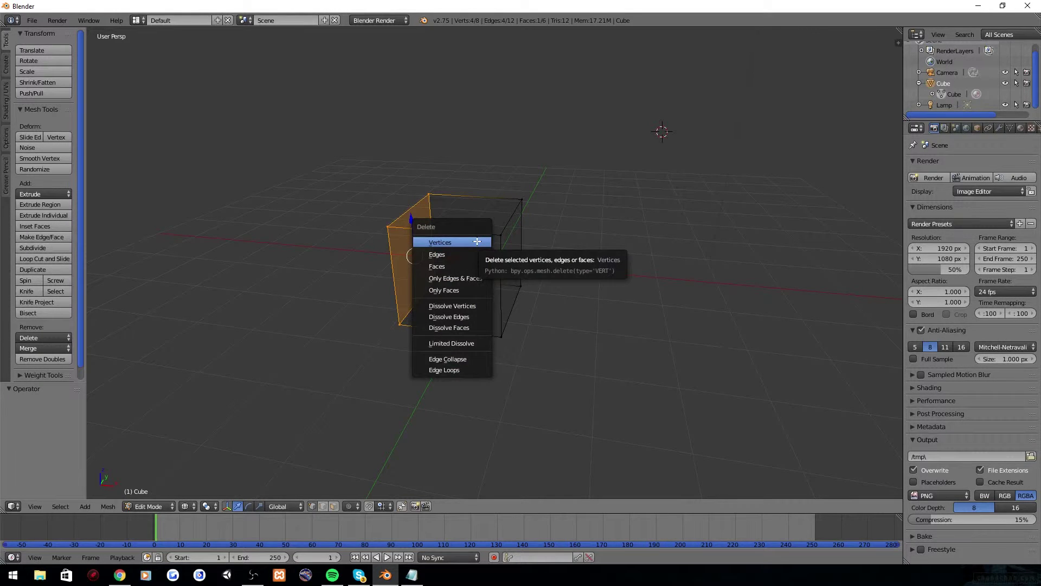
click(467, 241)
middle_drag(468, 241, 484, 278)
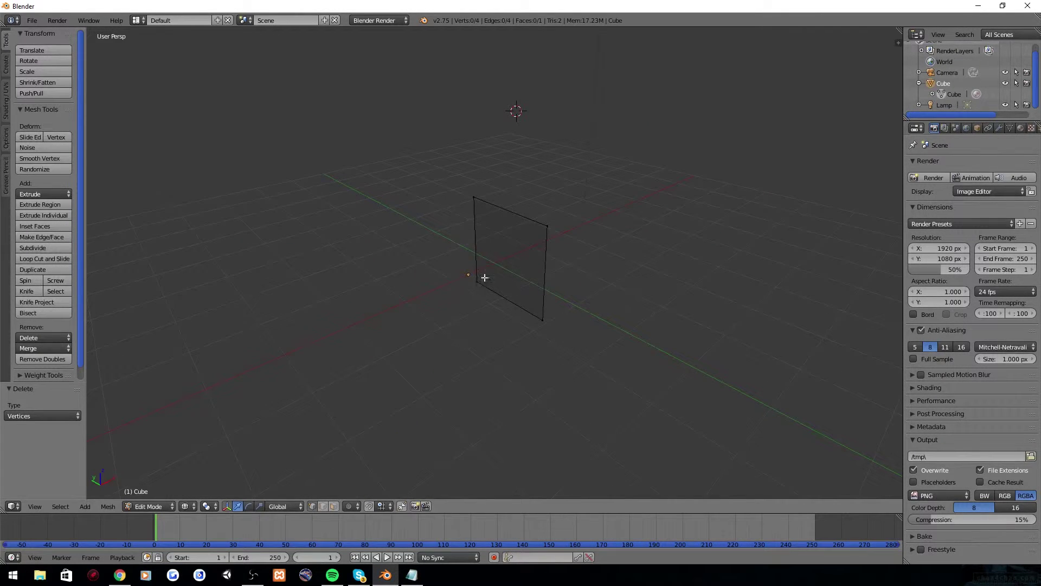
key(ctrl+z)
- Delete the selected side of the cube with the Faces option and return to Object Mode
key(x)
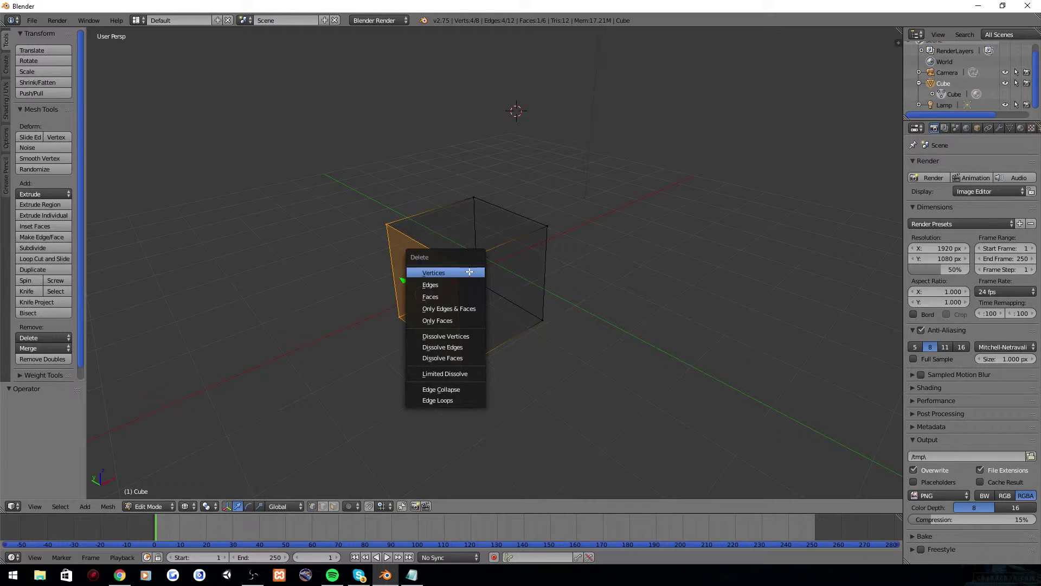
click(450, 292)
click(176, 504)
click(159, 494)
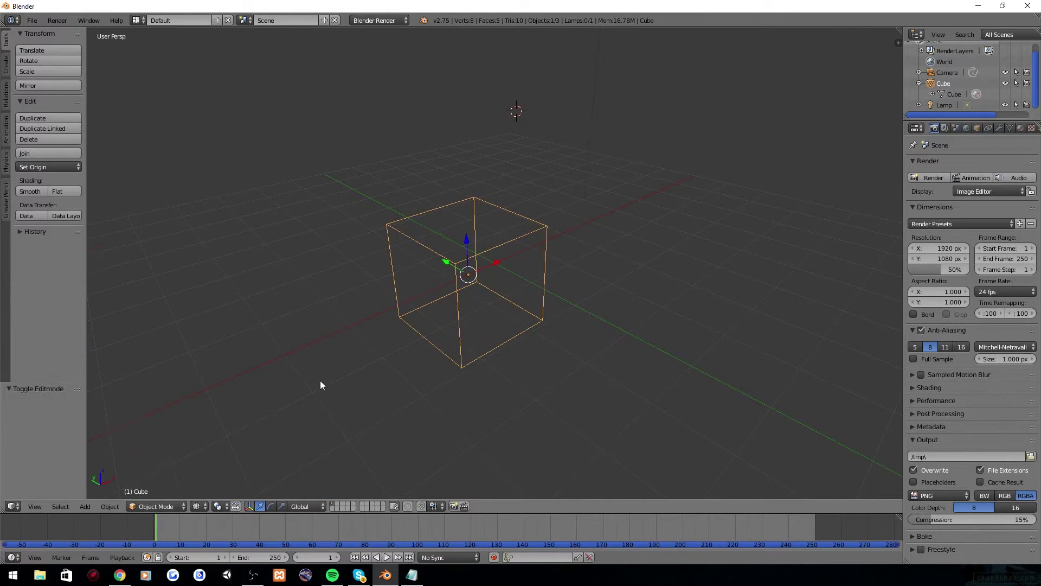
- Restore solid display and examine the cube's open side from near and far
key(z)
mouse_move(327, 373)
middle_down()
mouse_move(429, 344)
mouse_move(361, 326)
mouse_move(432, 341)
mouse_move(562, 320)
mouse_move(378, 334)
middle_up()
scroll(325, 282, down, 4)
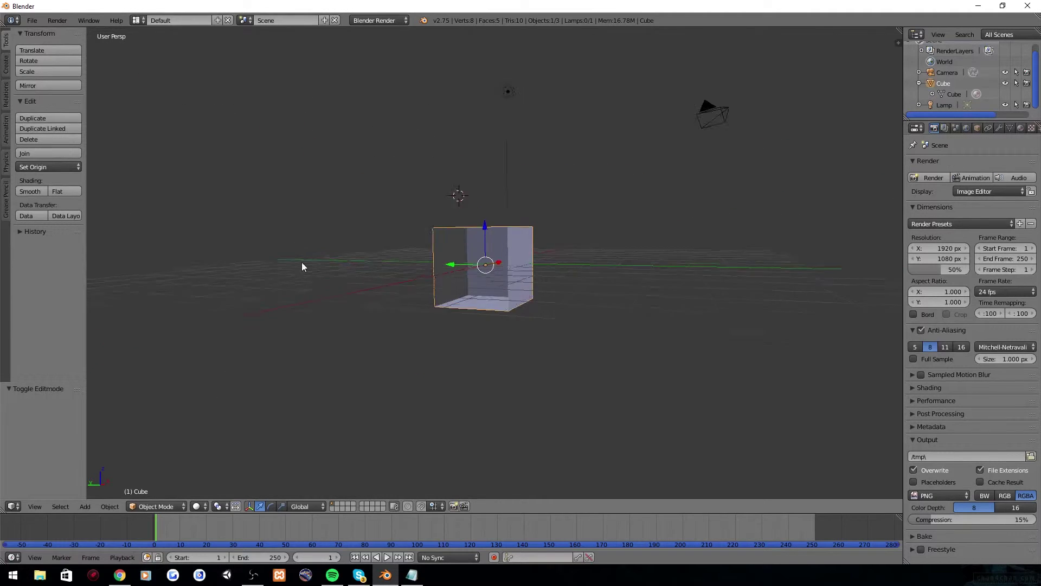
scroll(302, 271, up, 3)
scroll(305, 293, down, 2)
scroll(305, 294, up, 4)
- Render the scene as a still image, and return the main area to the 3D View
click(57, 20)
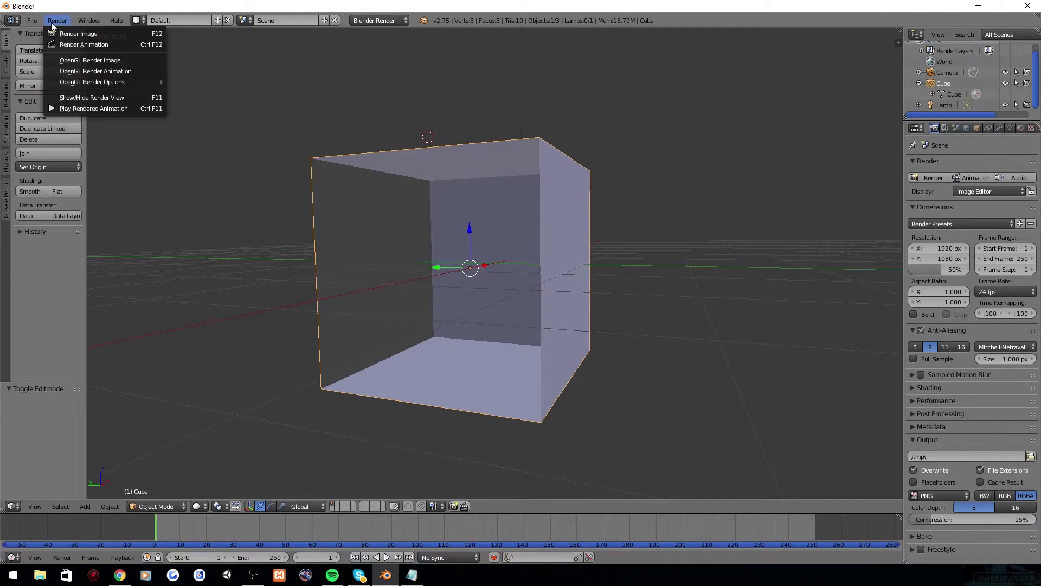
click(76, 34)
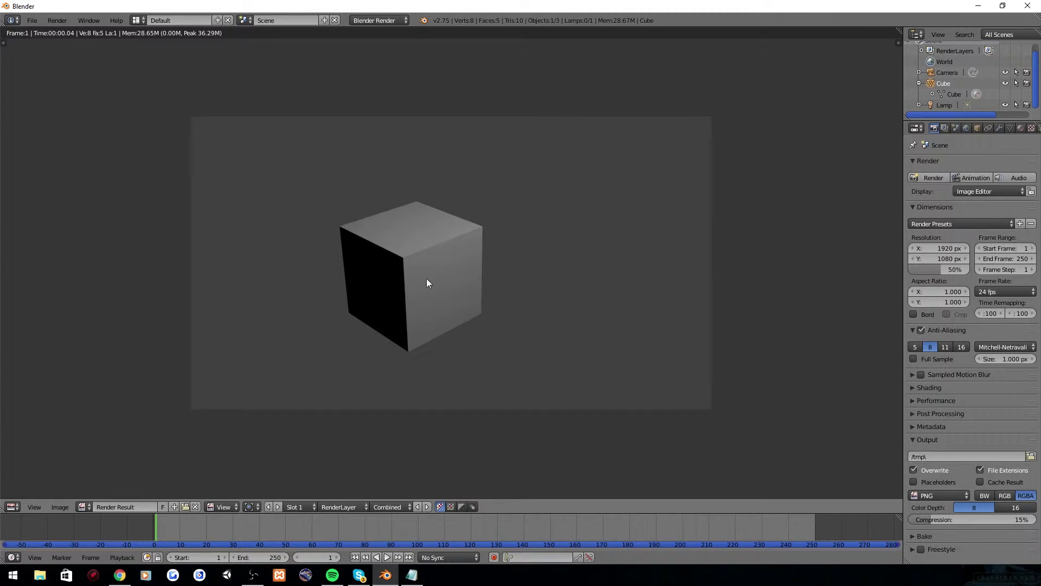
click(11, 506)
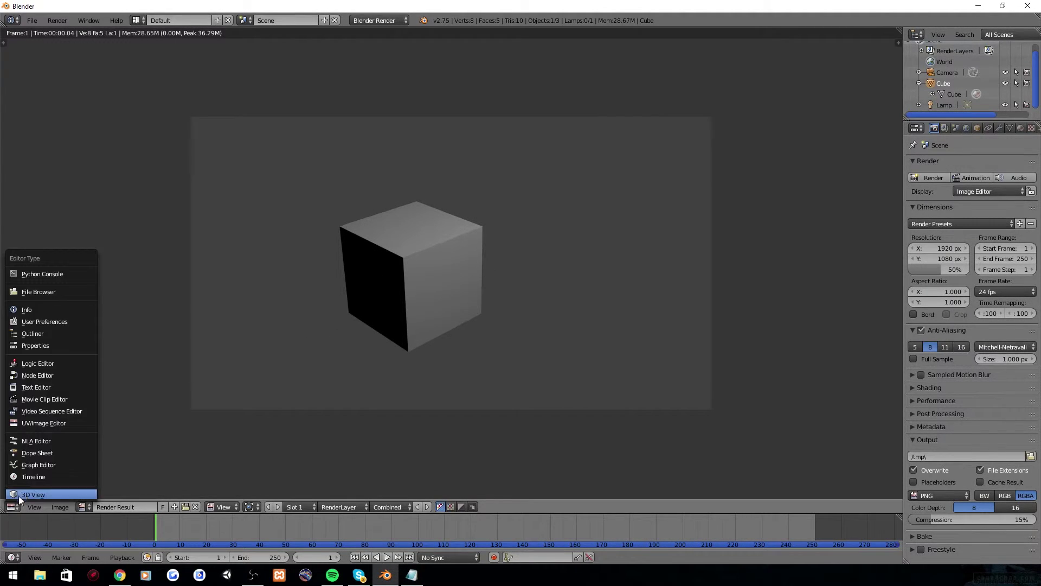
click(25, 492)
- Look through the camera and rotate the cube about -231° around Z so its open side faces the camera
scroll(371, 307, down, 6)
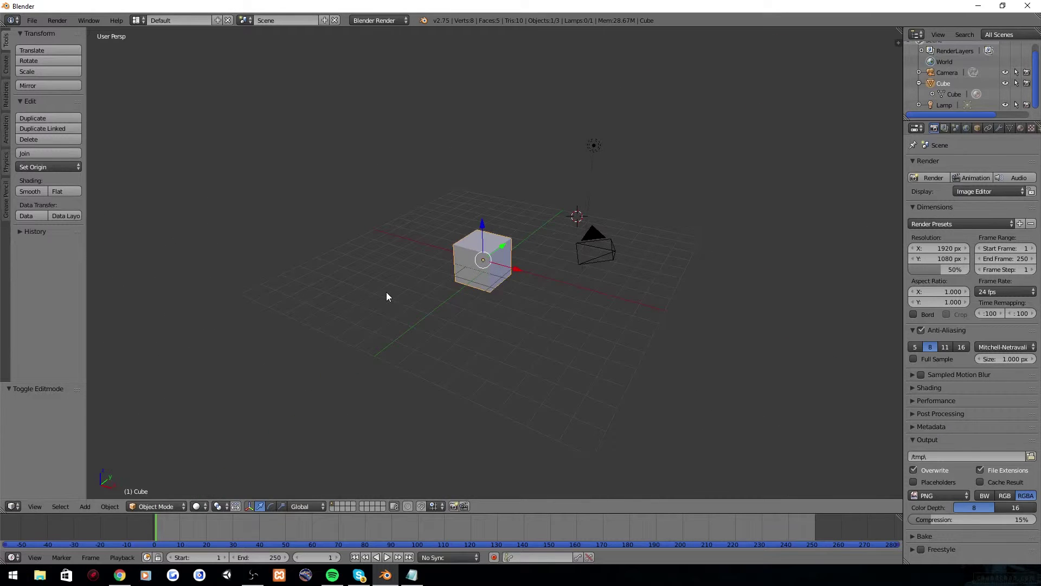
key(KP_0)
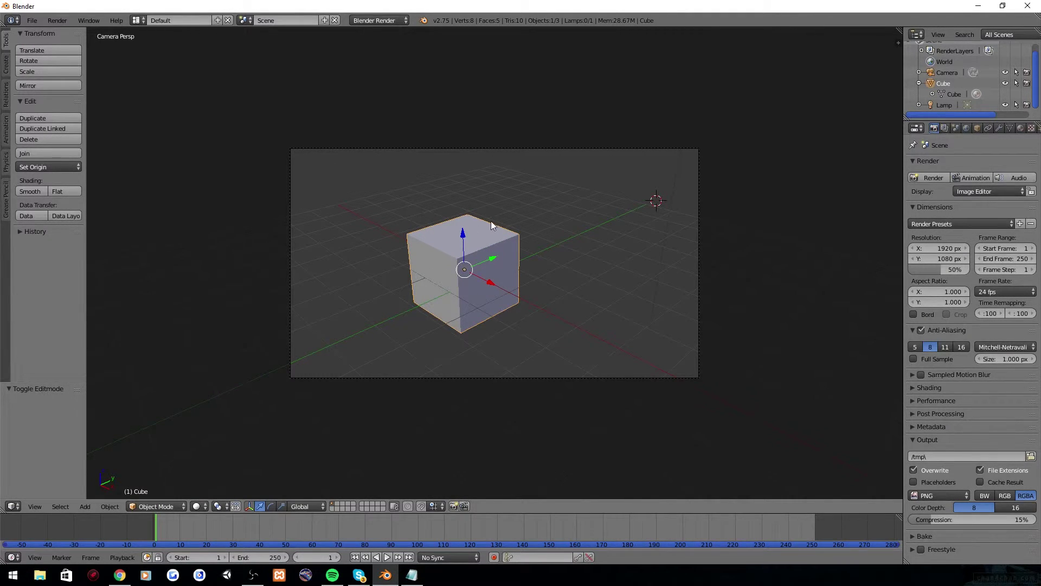
click(271, 506)
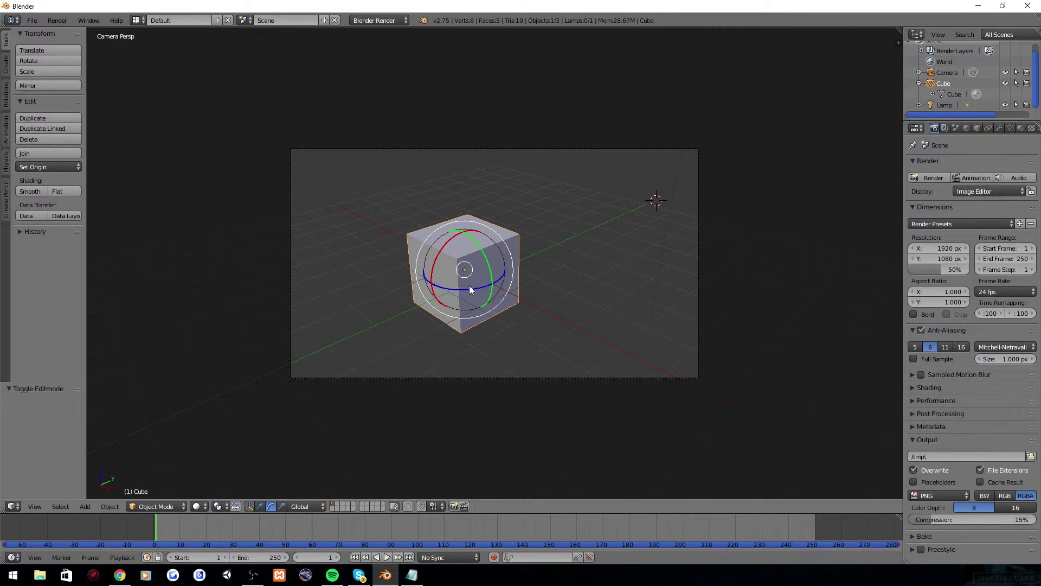
drag(469, 286, 501, 204)
- Render an image of the rotated open cube and switch back to the 3D View
click(58, 21)
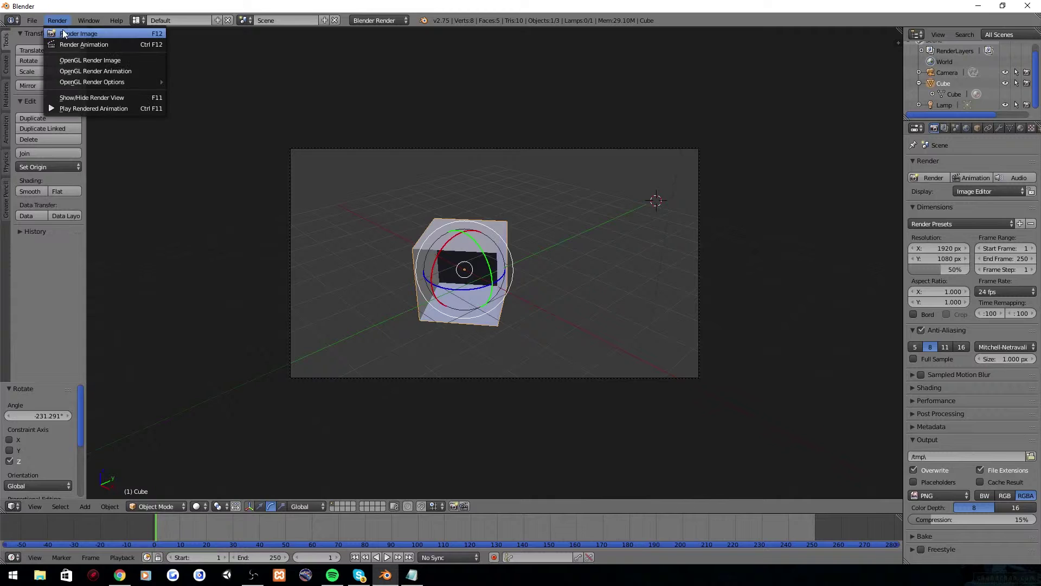
click(70, 32)
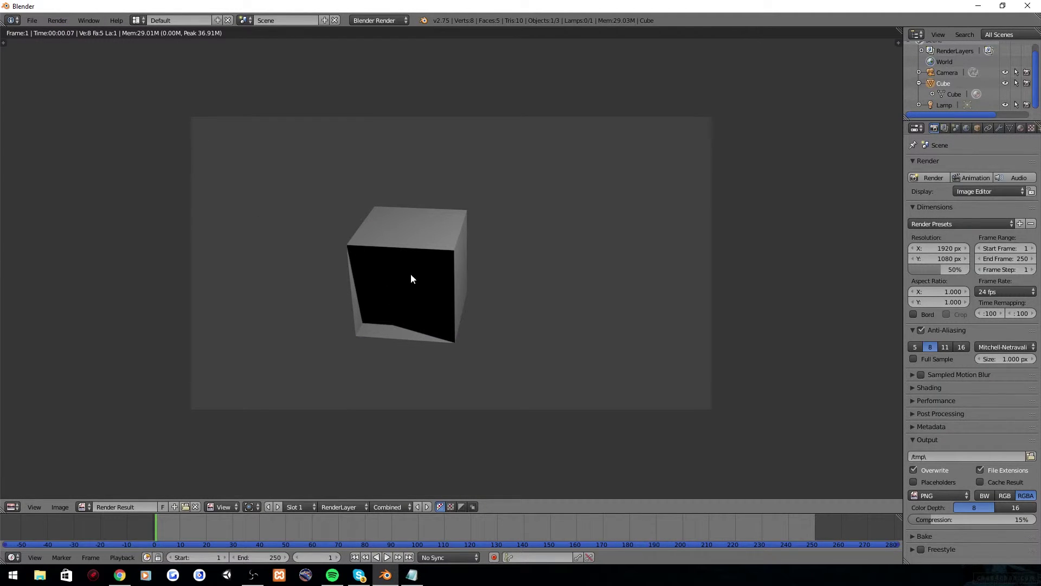
click(20, 508)
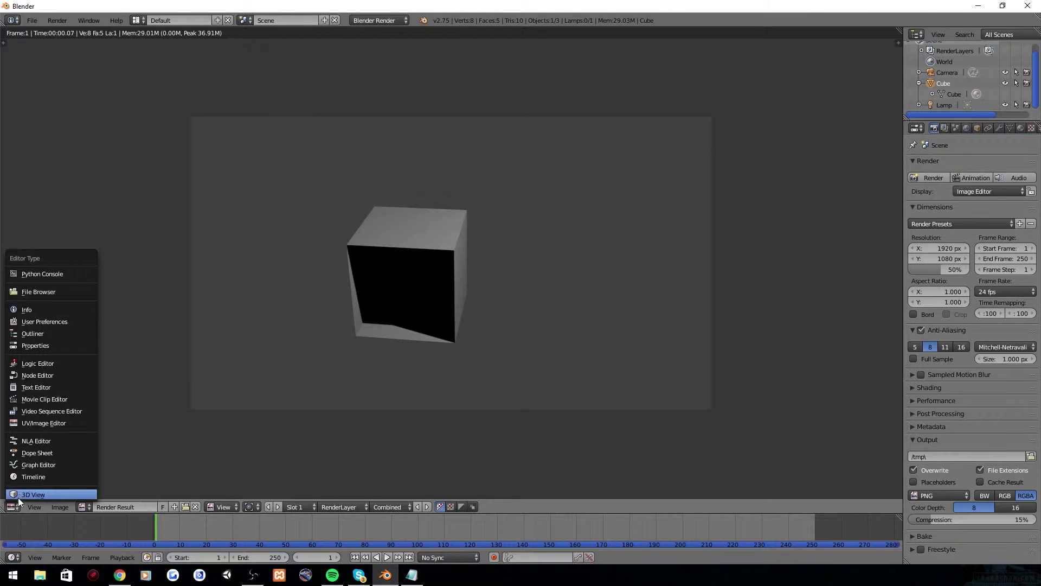
click(18, 497)
- View the open cube from outside the camera and undo its last rotation
middle_drag(355, 313, 426, 282)
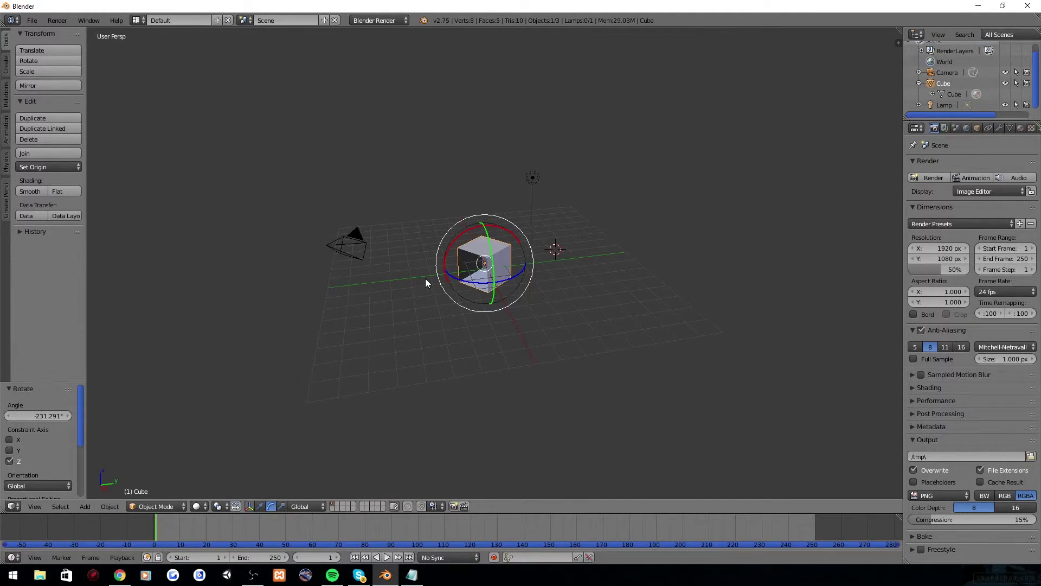
scroll(543, 265, up, 5)
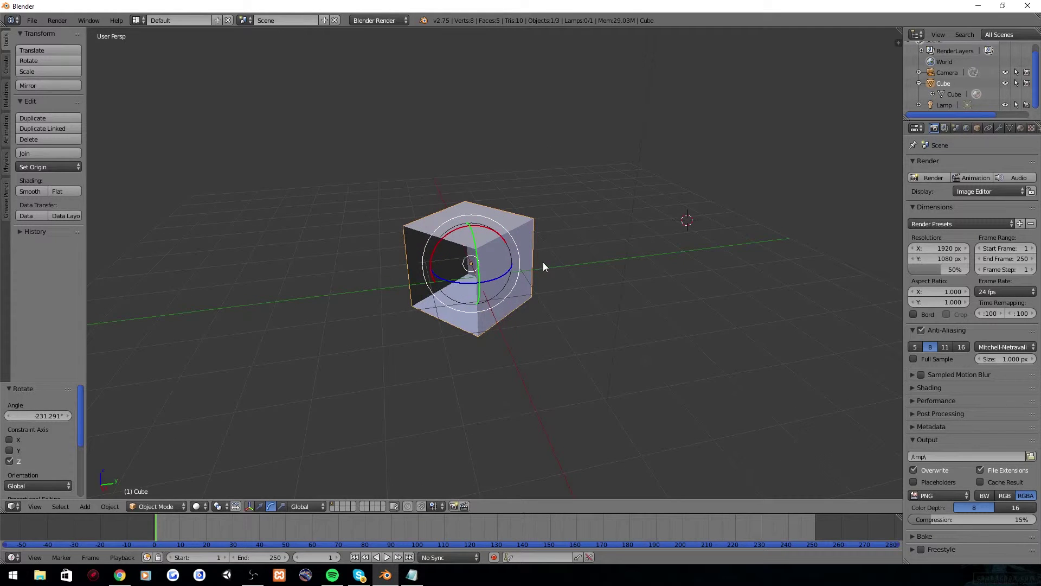
key(ctrl+z)
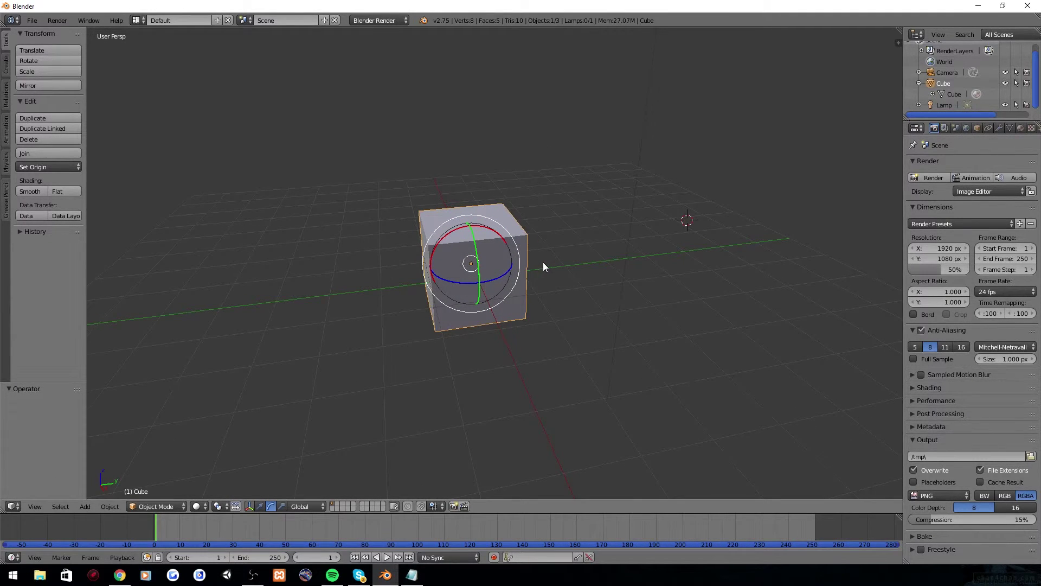
- Switch to orthographic projection and view the cube from the front and right, with stepped view rotations up and left
key(KP_5)
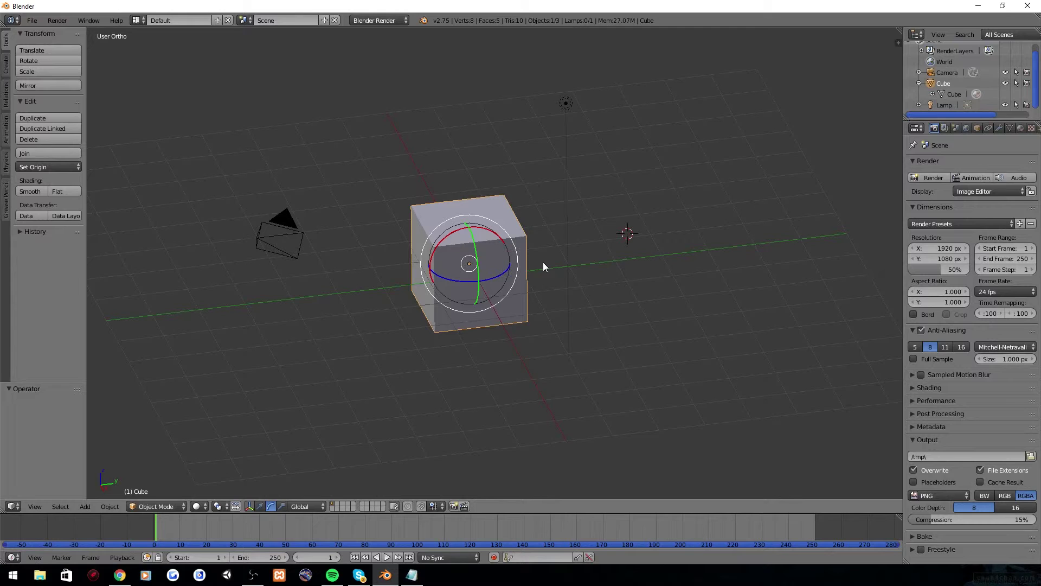
key(KP_1)
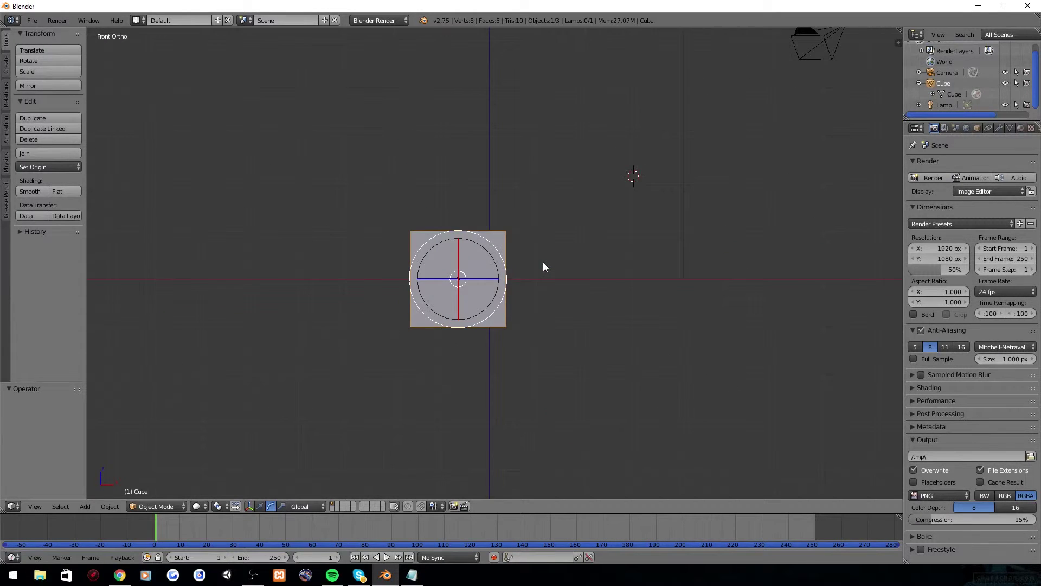
key(KP_8)
key(KP_3)
key(KP_4)
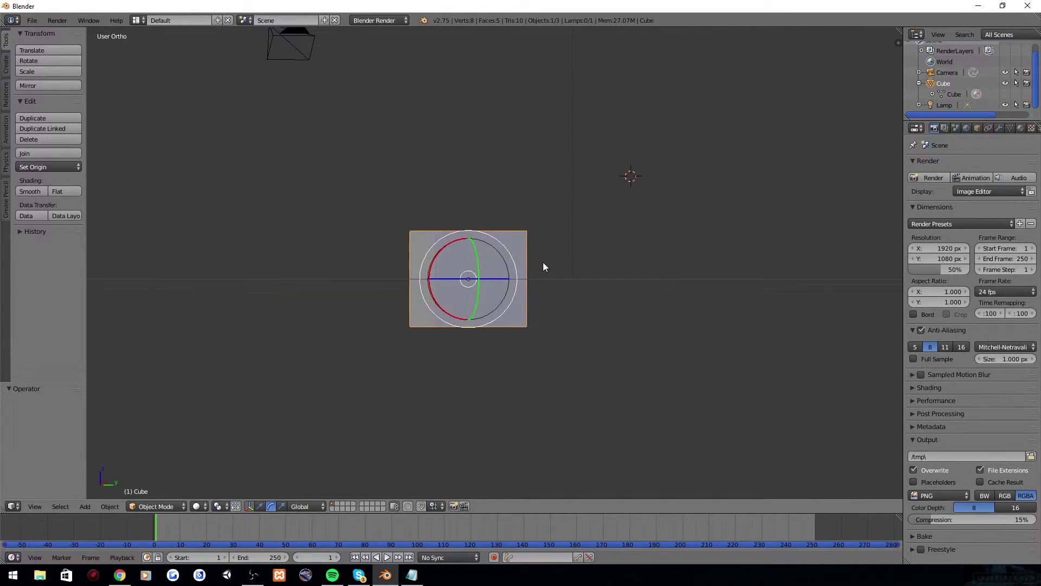
- View the cube from the top and from the opposite side, with stepped view rotations right and up, toggling perspective and orthographic projection
key(KP_5)
key(KP_6)
key(KP_7)
key(KP_8)
key(KP_9)
key(KP_5)
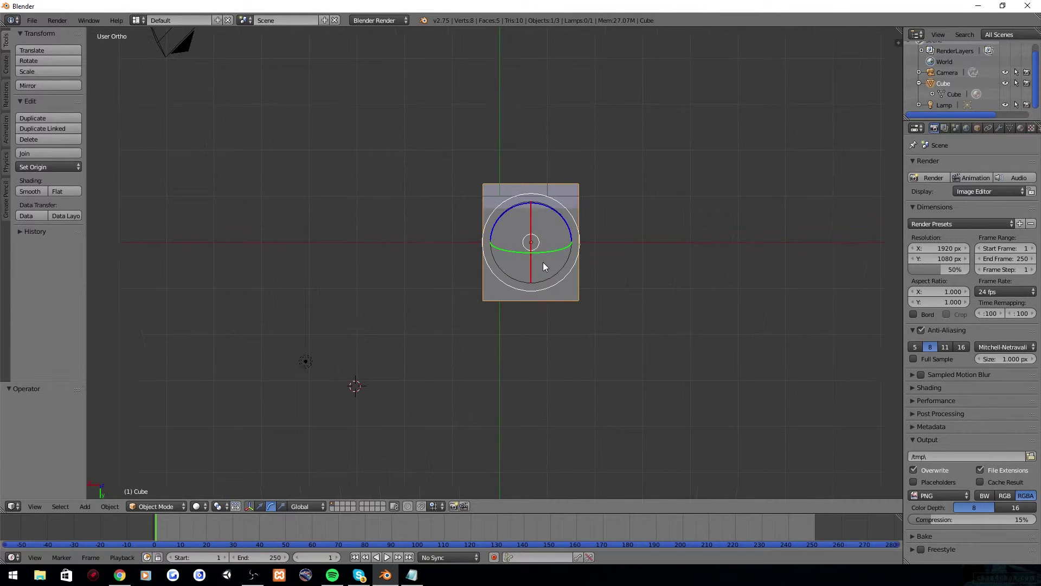
- Orbit the view around the cube, toggle the projection, and look through the camera, zooming in and out
scroll(542, 264, down, 2)
middle_drag(531, 275, 354, 143)
key(KP_5)
key(KP_0)
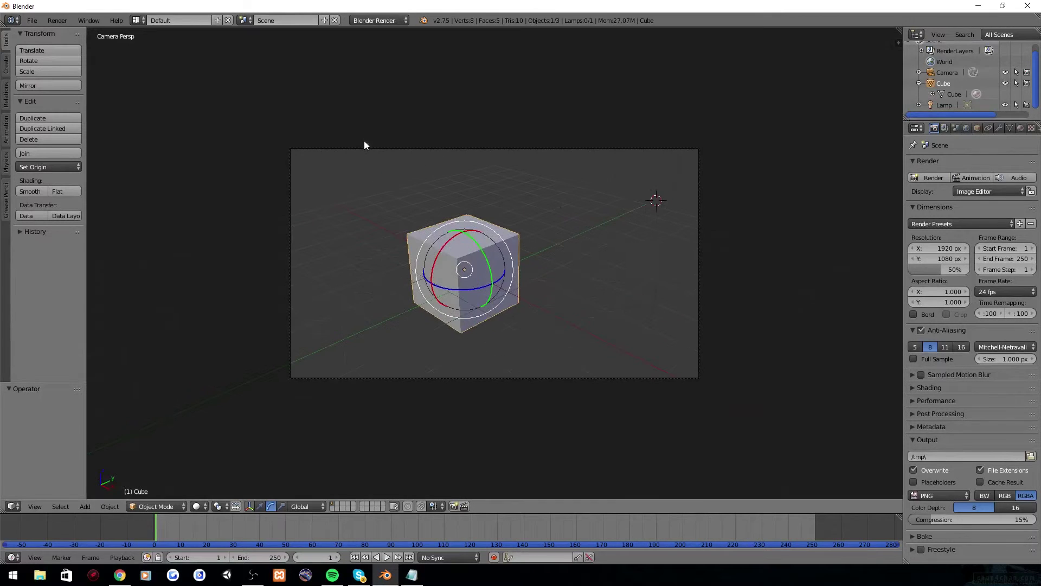
scroll(470, 265, up, 4)
scroll(466, 266, down, 3)
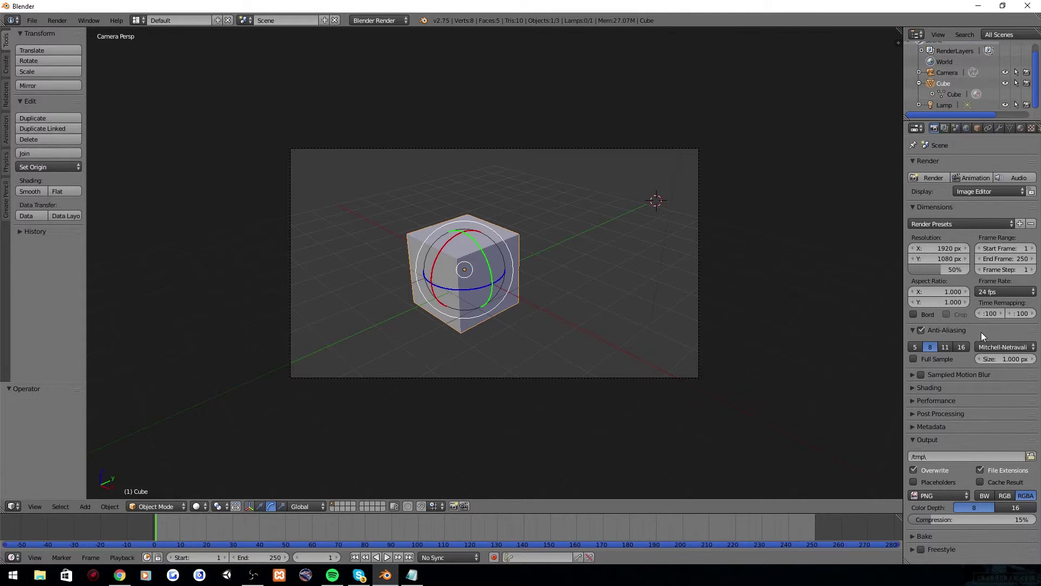
- Examine the frame rate choices and the output image format choices in the render settings
click(986, 287)
click(988, 288)
click(935, 496)
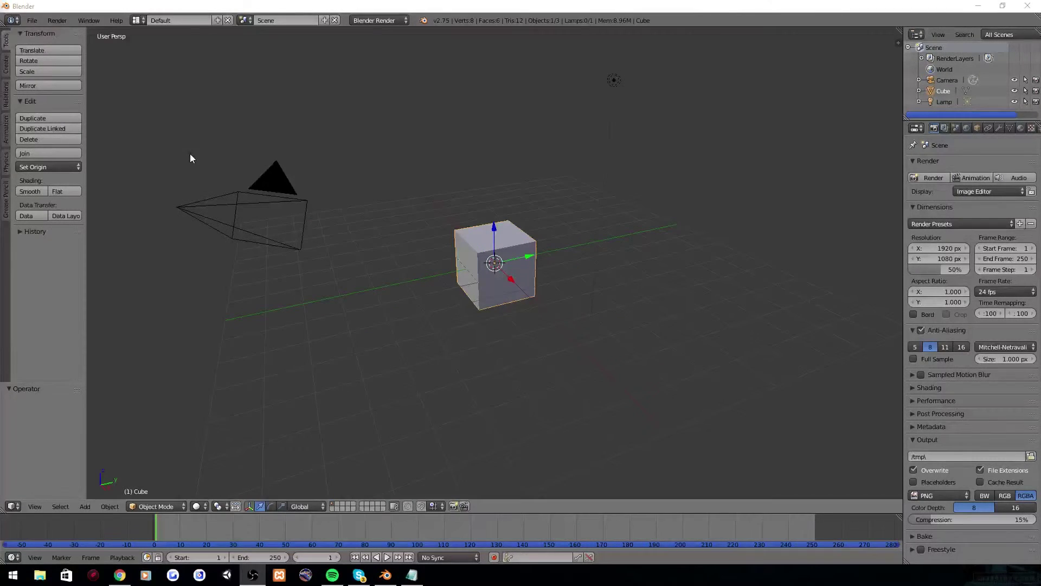
- Examine the file formats offered for exporting the default cube scene
click(203, 1)
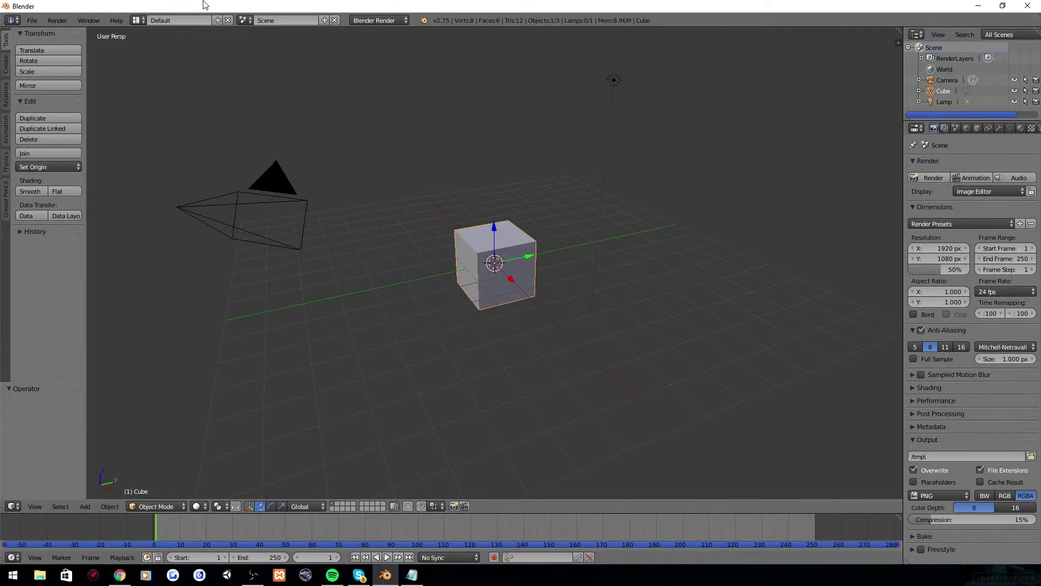
click(32, 21)
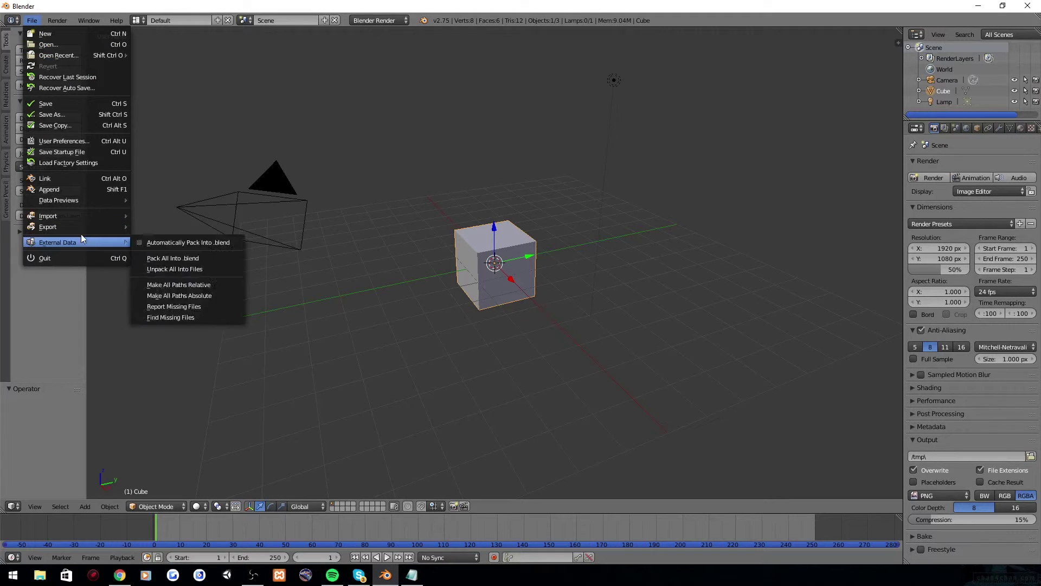
mouse_move(80, 227)
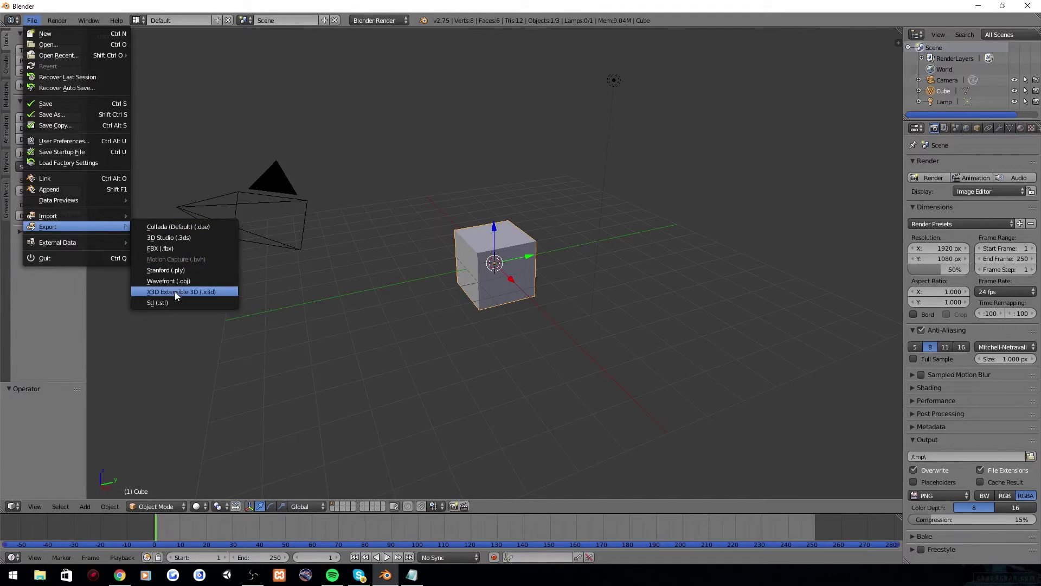